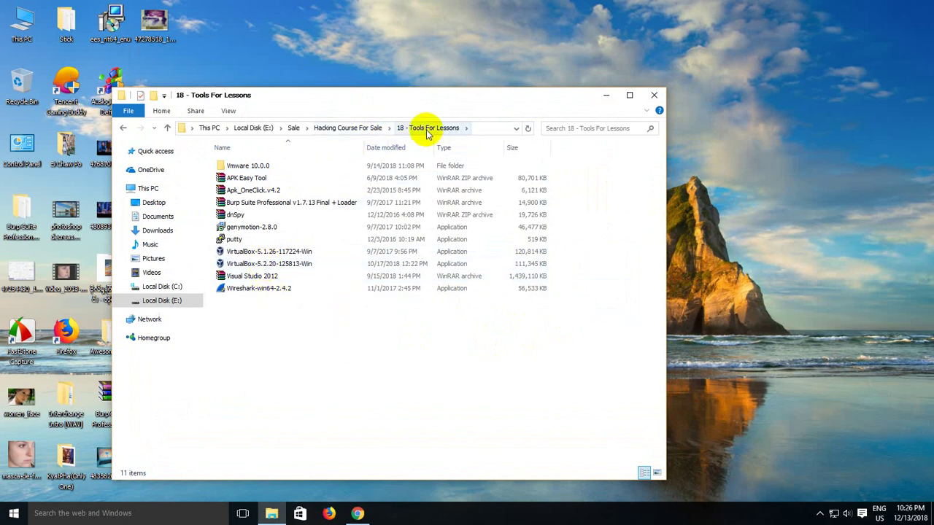
Step: Select the VirtualBox-5.2.20-125813-Win installer in the 18 - Tools For Lessons folder
{"action": "left_click", "coordinate": [256, 263]}
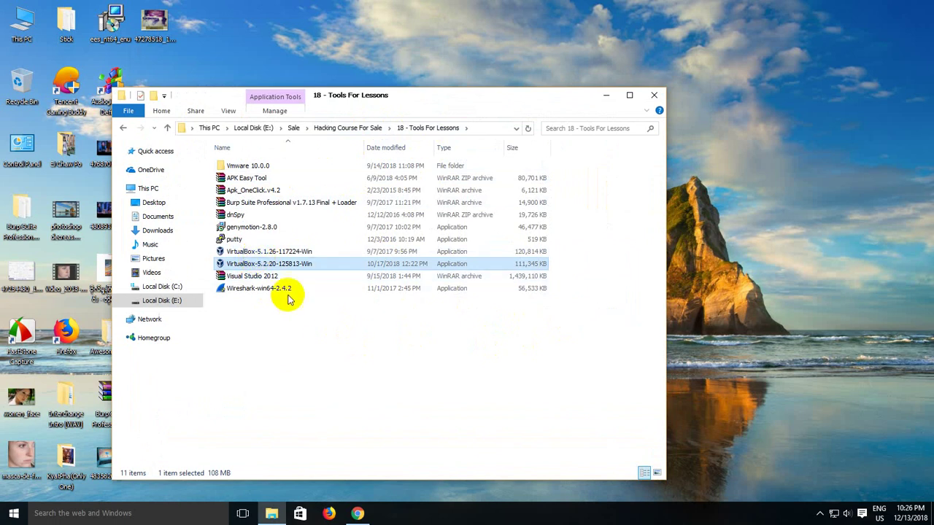
{"action": "left_click", "coordinate": [241, 252]}
{"action": "left_click", "coordinate": [250, 264]}
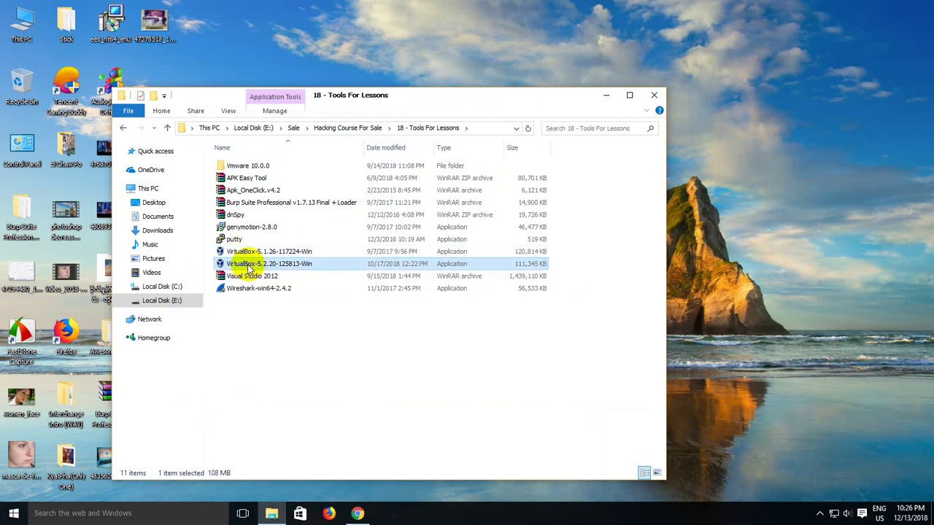
Step: Run the VirtualBox 5.2.20 setup with default features and shortcuts, accept the network reset, and install
{"action": "left_click", "coordinate": [286, 264]}
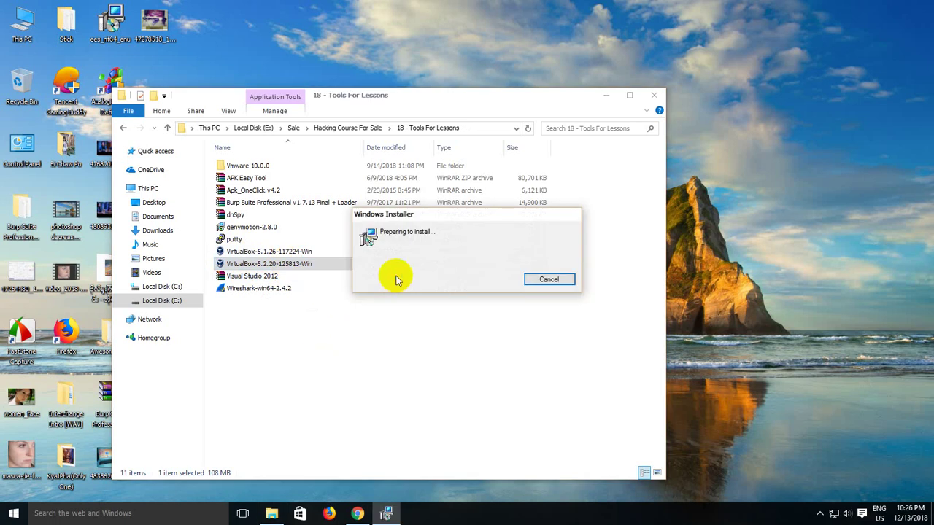
{"action": "left_click", "coordinate": [529, 347]}
{"action": "left_click", "coordinate": [533, 348]}
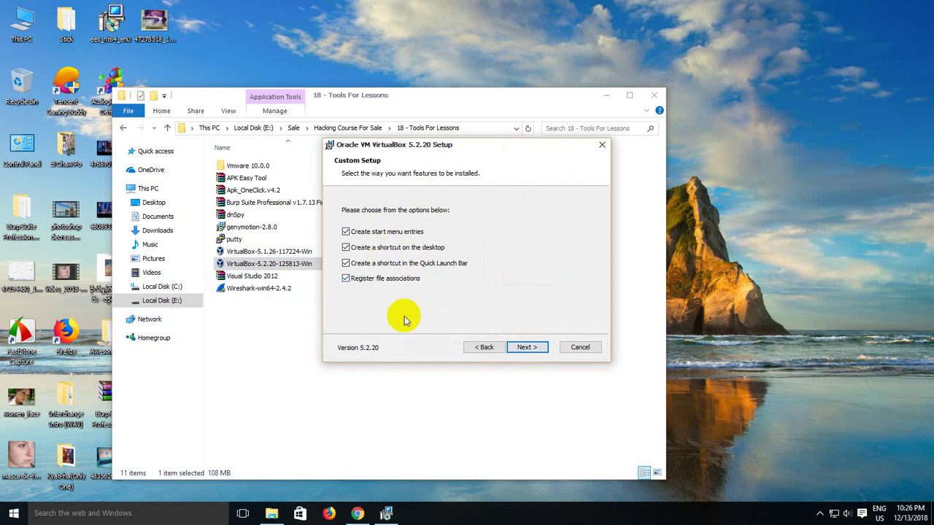
{"action": "left_click", "coordinate": [526, 348]}
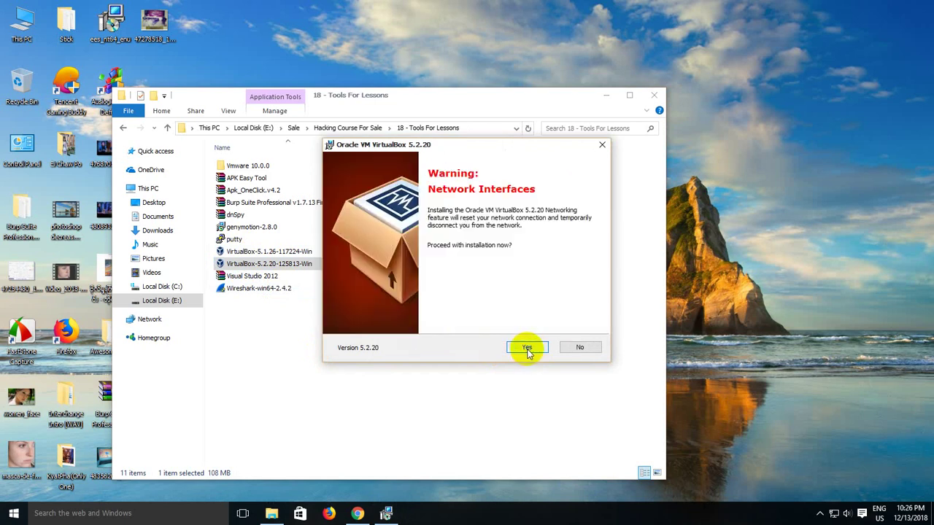
{"action": "left_click", "coordinate": [526, 348]}
{"action": "left_click", "coordinate": [526, 348]}
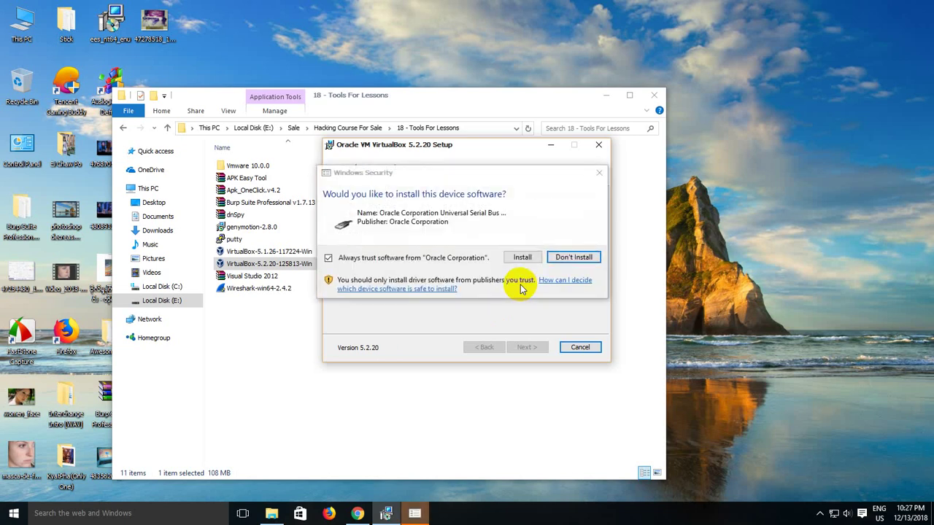
Step: Allow the Oracle USB driver, finish the VirtualBox 5.2.20 setup, and bring up VirtualBox Manager
{"action": "left_click", "coordinate": [520, 258]}
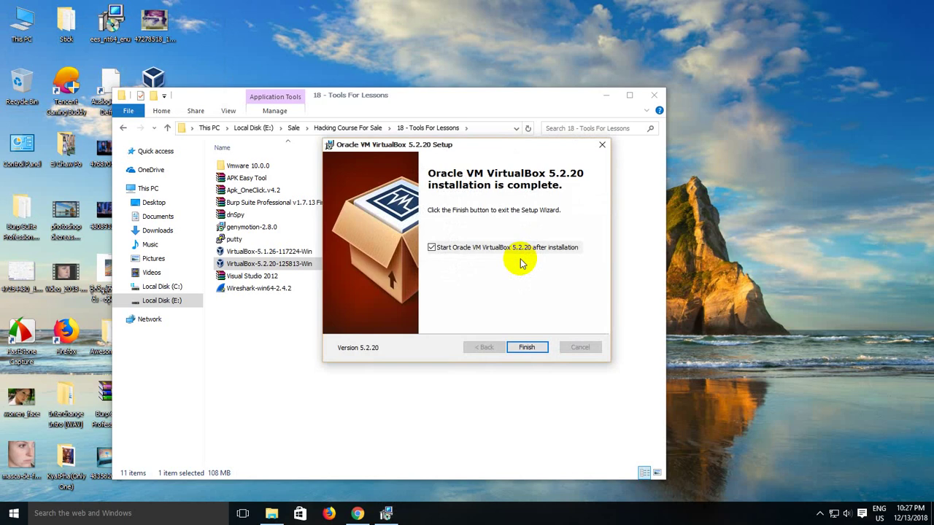
{"action": "left_click", "coordinate": [516, 347]}
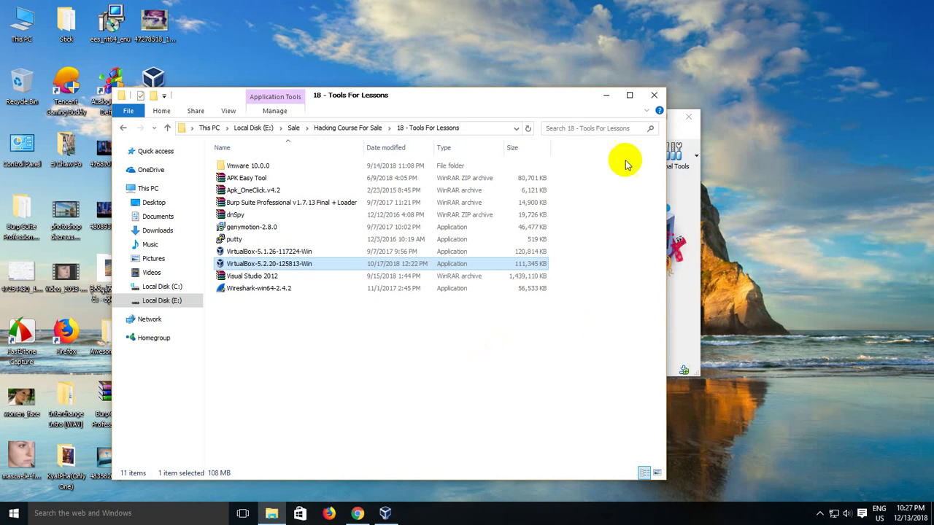
{"action": "left_click", "coordinate": [605, 95]}
Step: Dismiss the update notice and start a new VM named Kali, type Linux, version Ubuntu (64-bit)
{"action": "left_click_drag", "start_coordinate": [556, 118], "coordinate": [505, 119]}
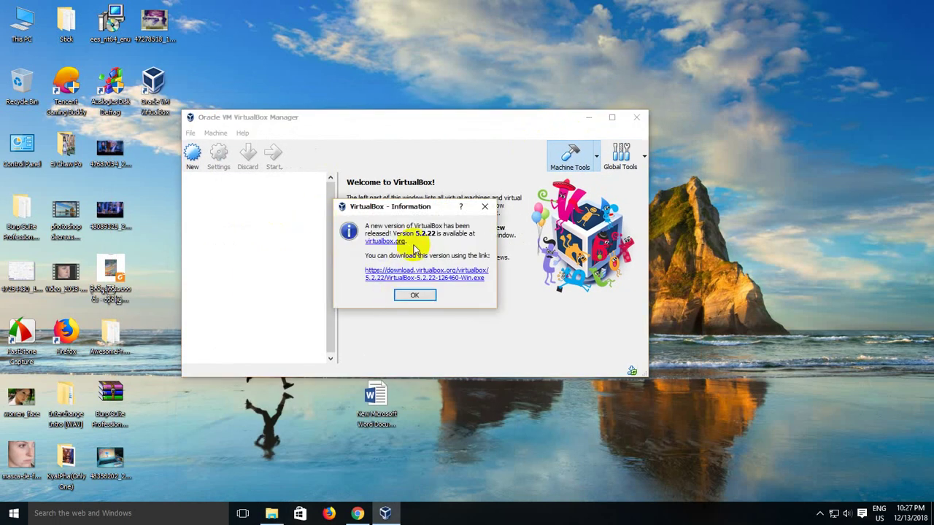
{"action": "left_click", "coordinate": [406, 298]}
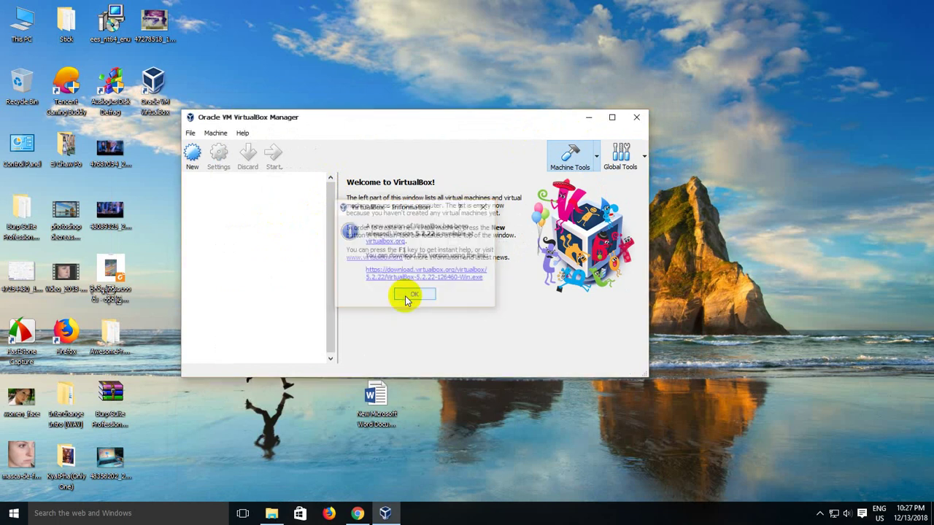
{"action": "left_click", "coordinate": [192, 153]}
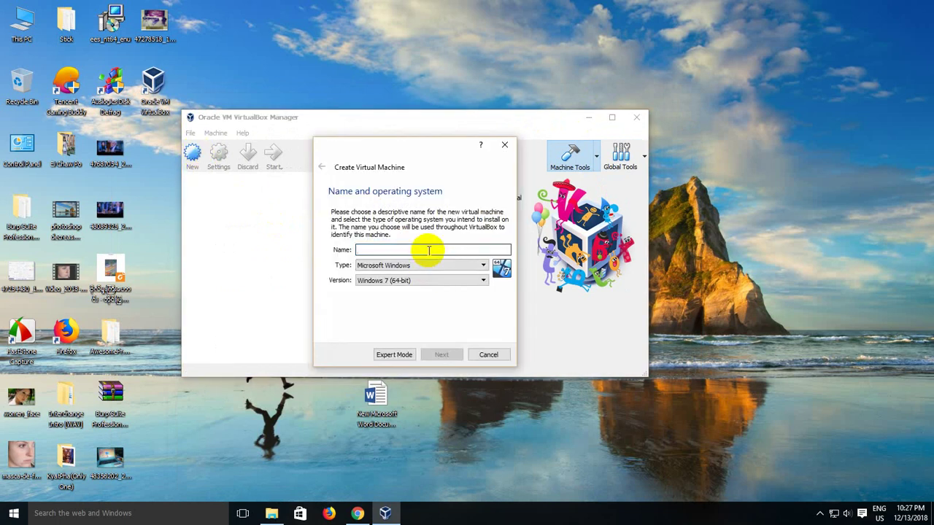
{"action": "type", "text": "k"}
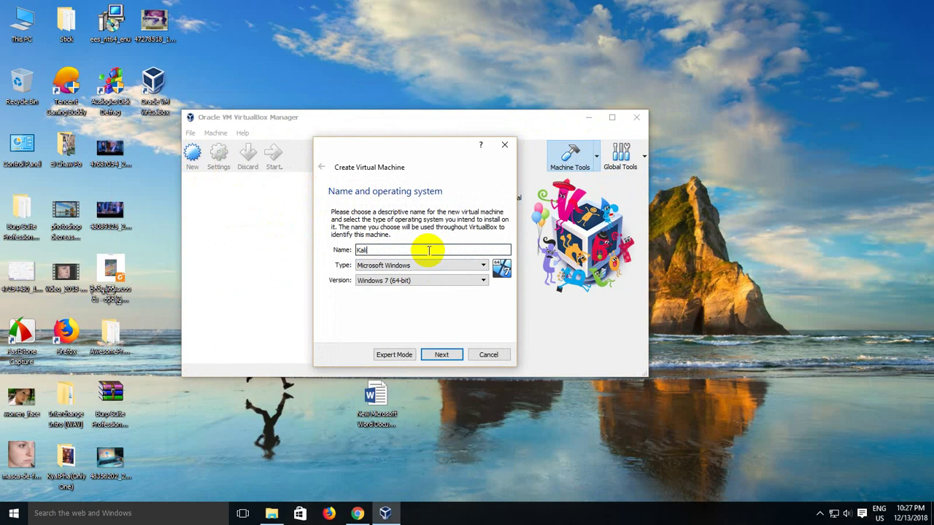
{"action": "type", "text": "ali"}
{"action": "left_click", "coordinate": [419, 266]}
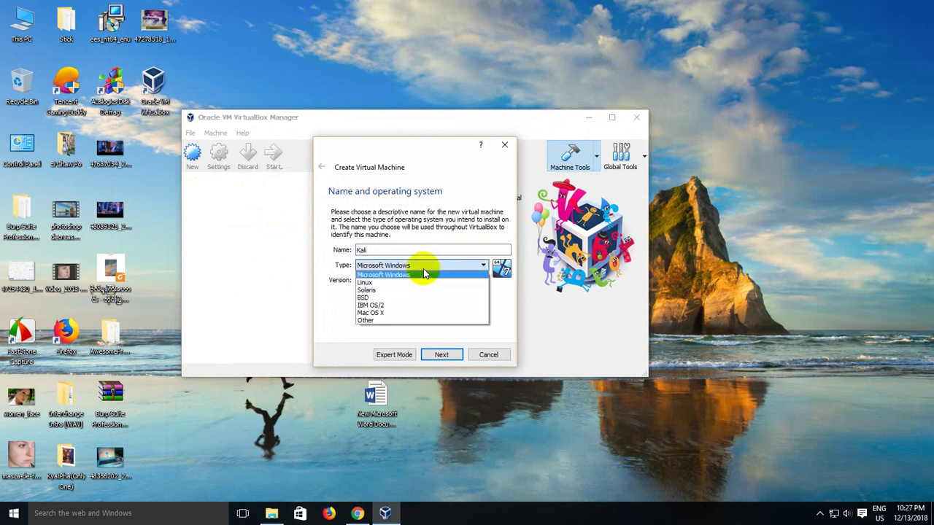
{"action": "left_click", "coordinate": [409, 280]}
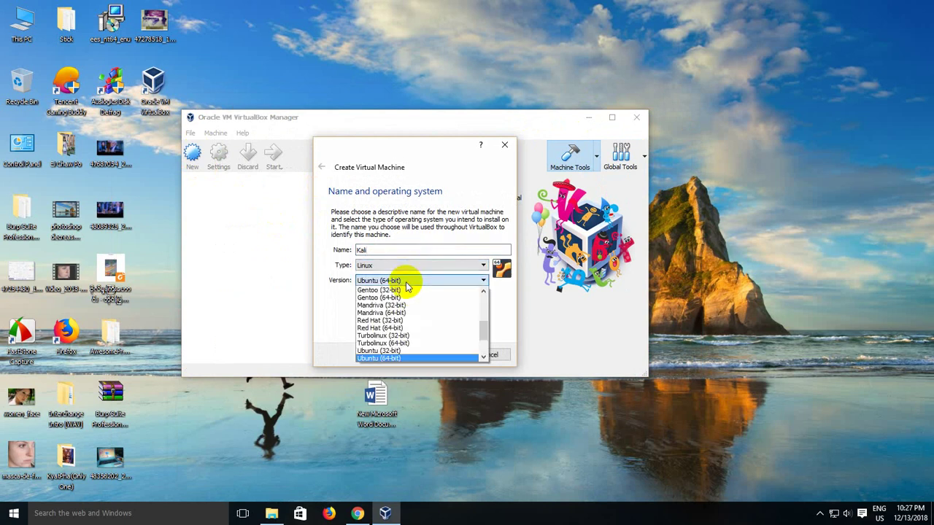
{"action": "left_click", "coordinate": [397, 356]}
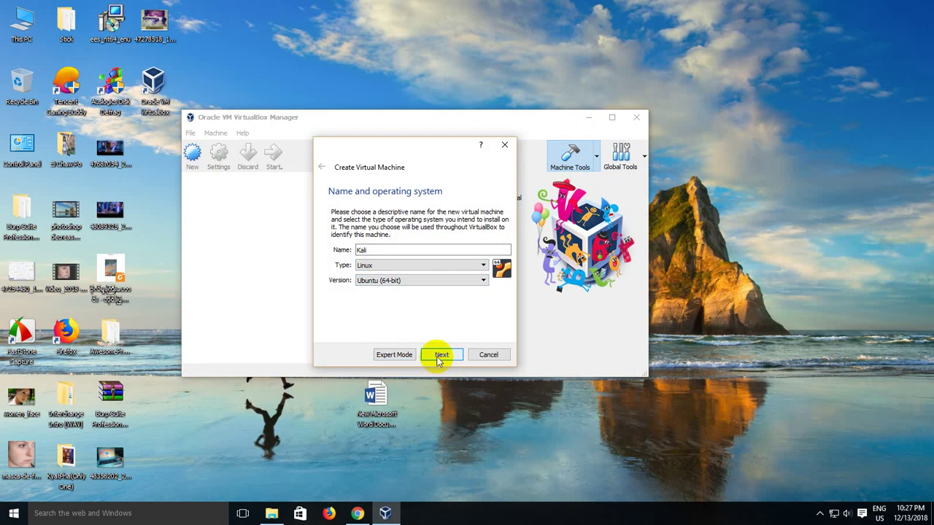
Step: Give the Kali VM 1251 MB of memory and choose to create a virtual hard disk now
{"action": "left_click", "coordinate": [440, 358]}
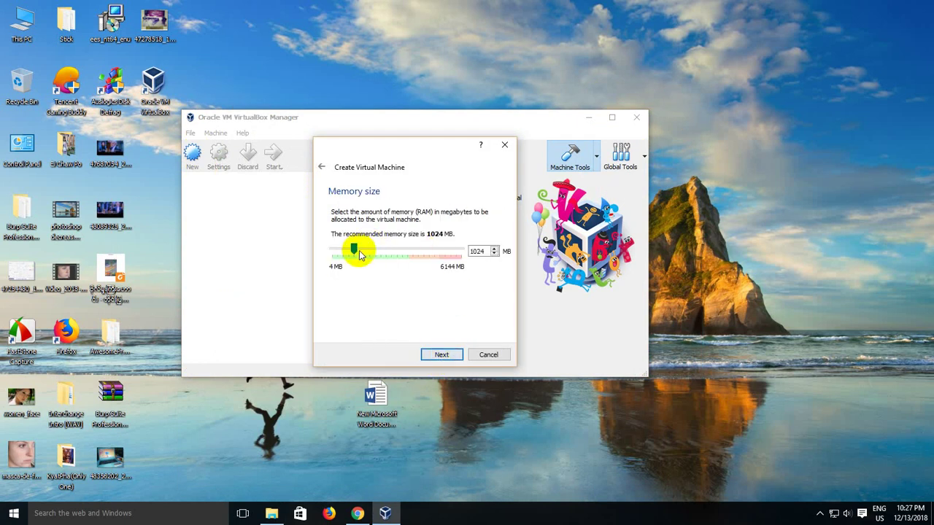
{"action": "left_click_drag", "start_coordinate": [356, 252], "coordinate": [361, 254]}
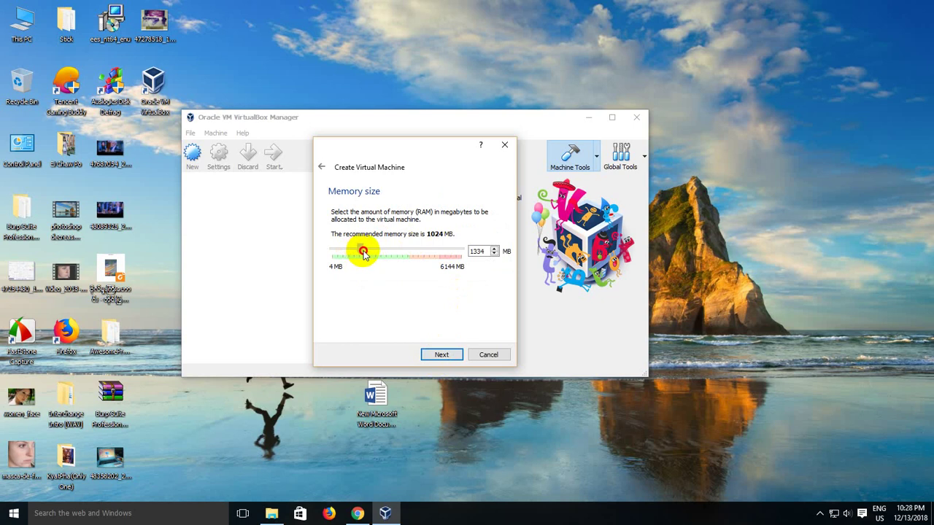
{"action": "mouse_move", "coordinate": [362, 254]}
{"action": "left_mouse_down"}
{"action": "mouse_move", "coordinate": [372, 254]}
{"action": "mouse_move", "coordinate": [361, 254]}
{"action": "left_mouse_up"}
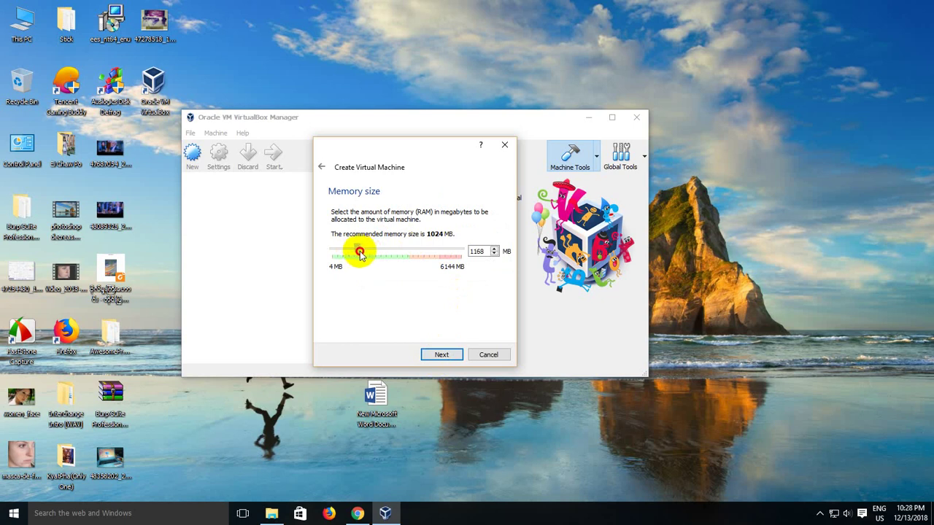
{"action": "left_click", "coordinate": [441, 354]}
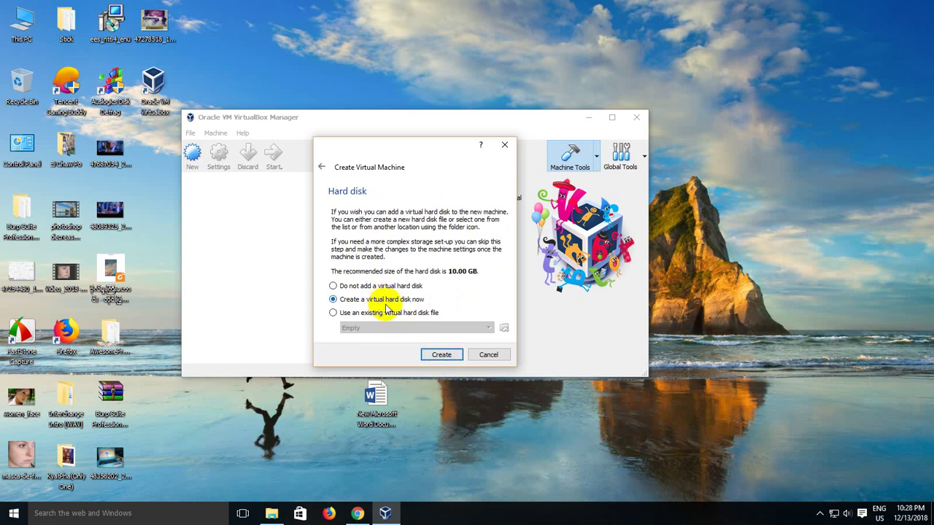
{"action": "left_click", "coordinate": [437, 354]}
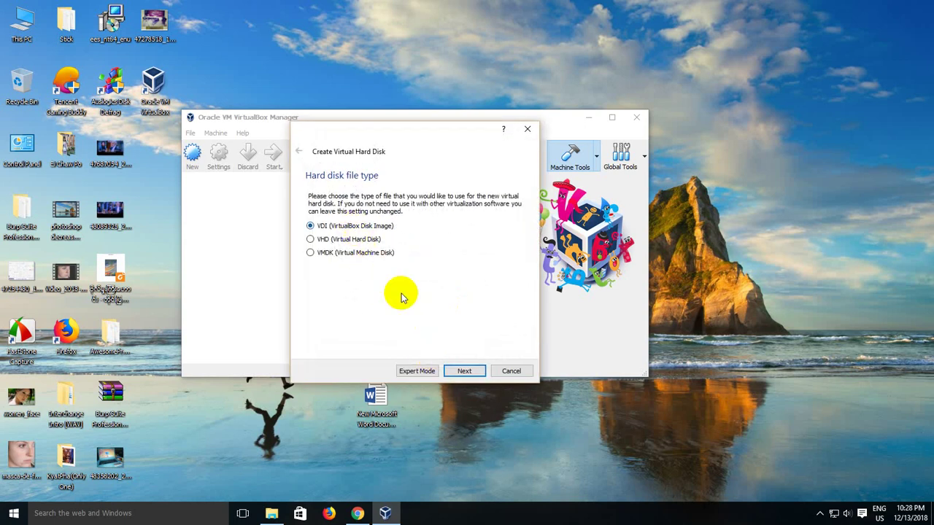
Step: Create a dynamically allocated 30 GB VDI disk for Kali and maximize VirtualBox Manager
{"action": "left_click", "coordinate": [462, 372]}
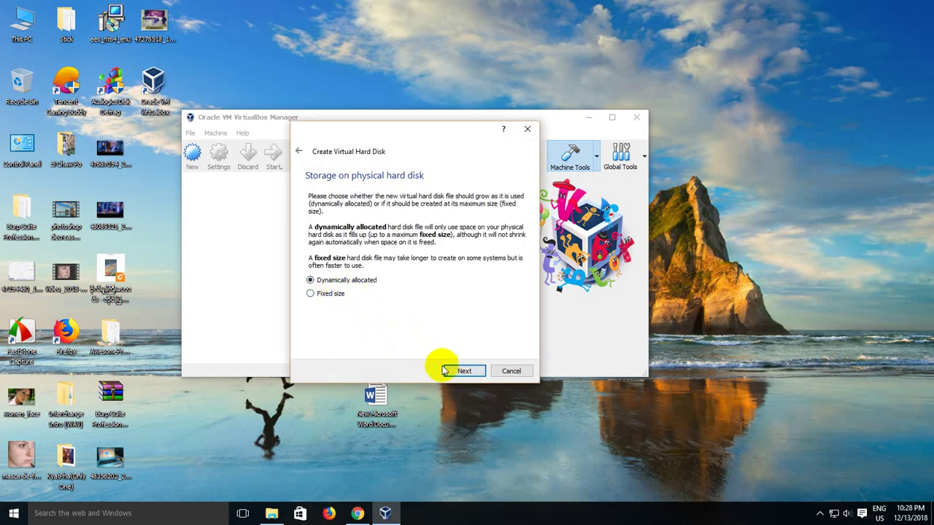
{"action": "left_click", "coordinate": [463, 371]}
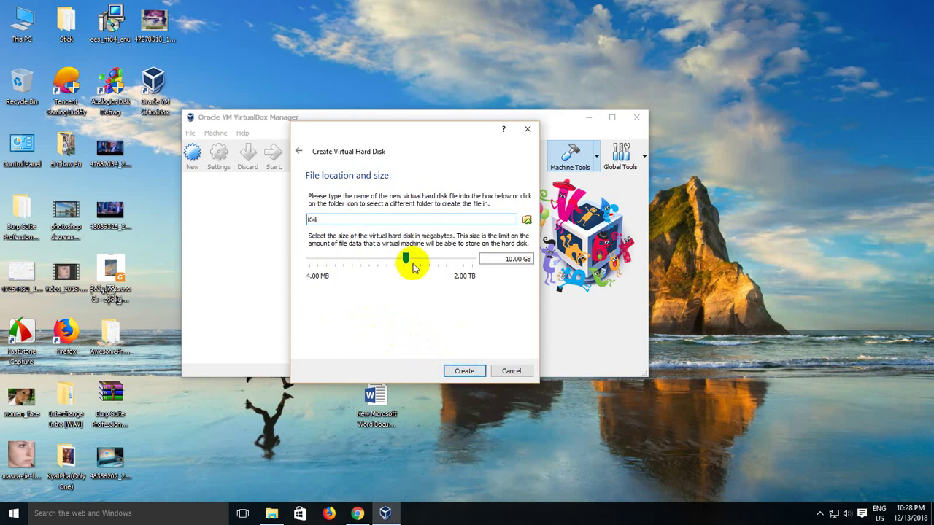
{"action": "left_click_drag", "start_coordinate": [407, 265], "coordinate": [422, 265]}
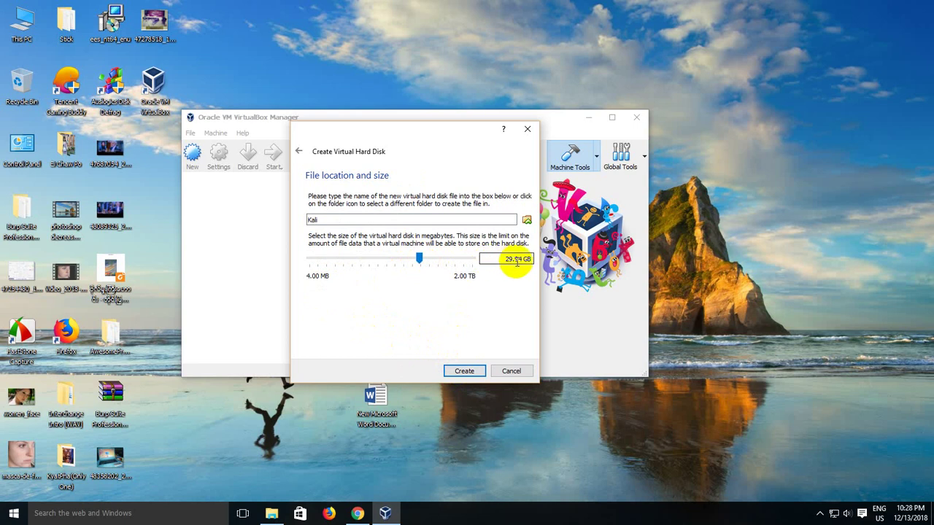
{"action": "left_click_drag", "start_coordinate": [513, 259], "coordinate": [458, 248]}
{"action": "type", "text": "3"}
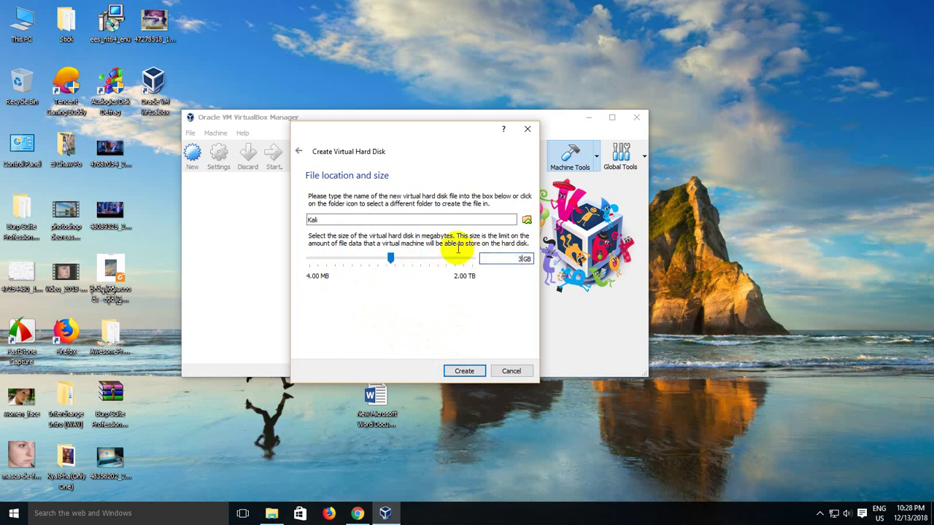
{"action": "type", "text": "0"}
{"action": "left_click", "coordinate": [476, 371]}
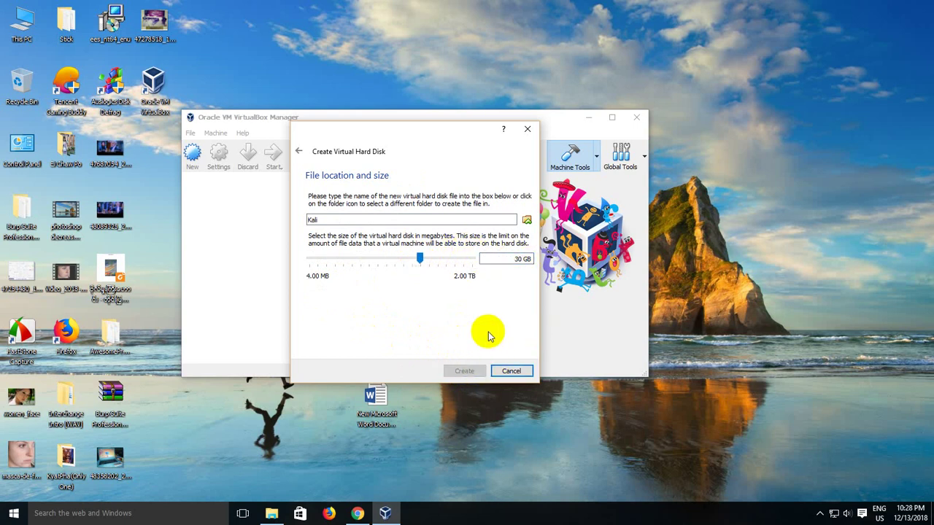
{"action": "left_click", "coordinate": [612, 118]}
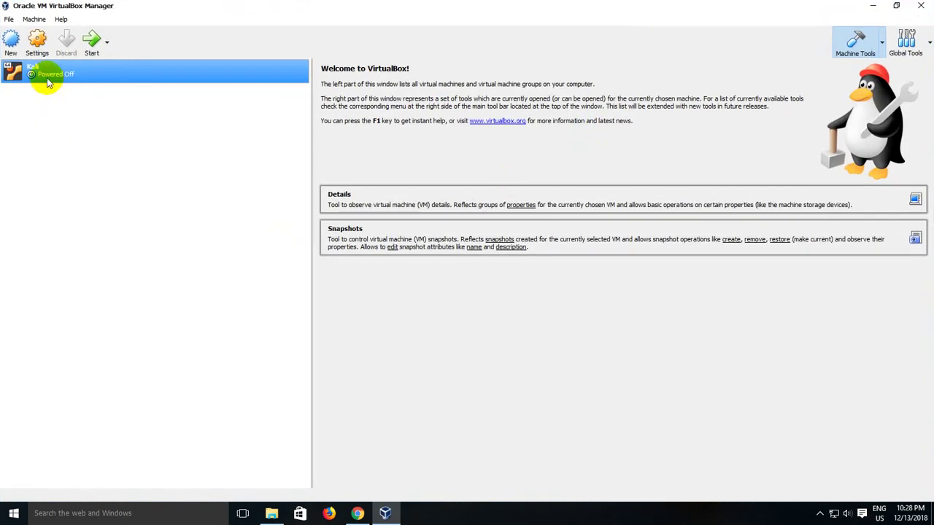
Step: In Kali's Storage settings, add an optical drive to Controller: IDE and choose a disk image
{"action": "left_click", "coordinate": [39, 45]}
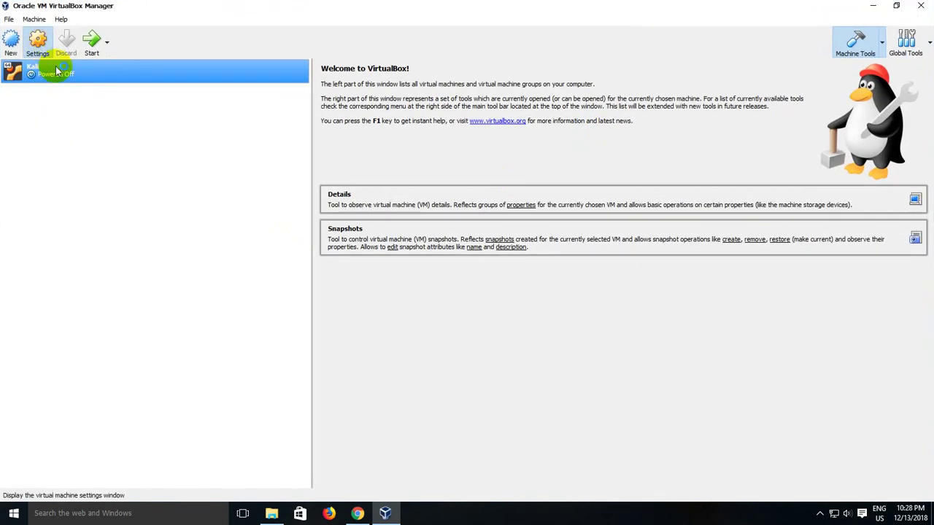
{"action": "left_click", "coordinate": [313, 196]}
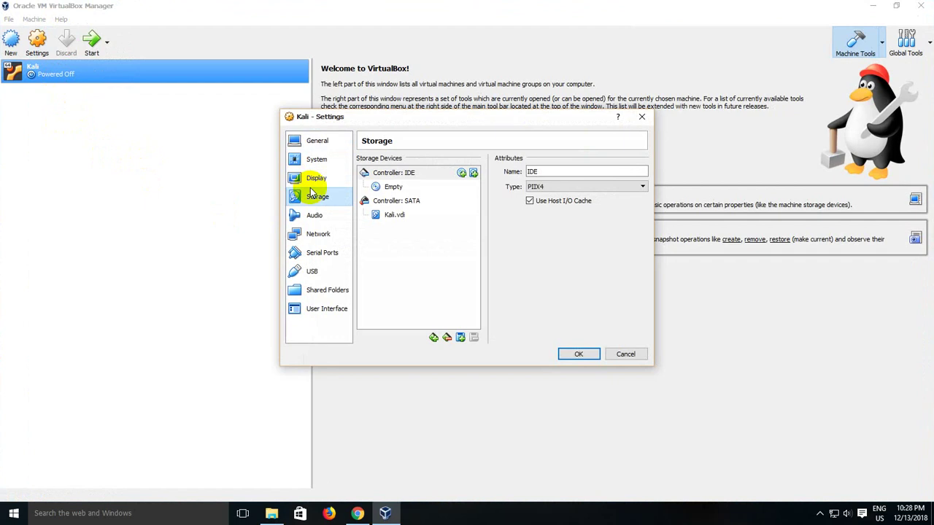
{"action": "left_click", "coordinate": [423, 174]}
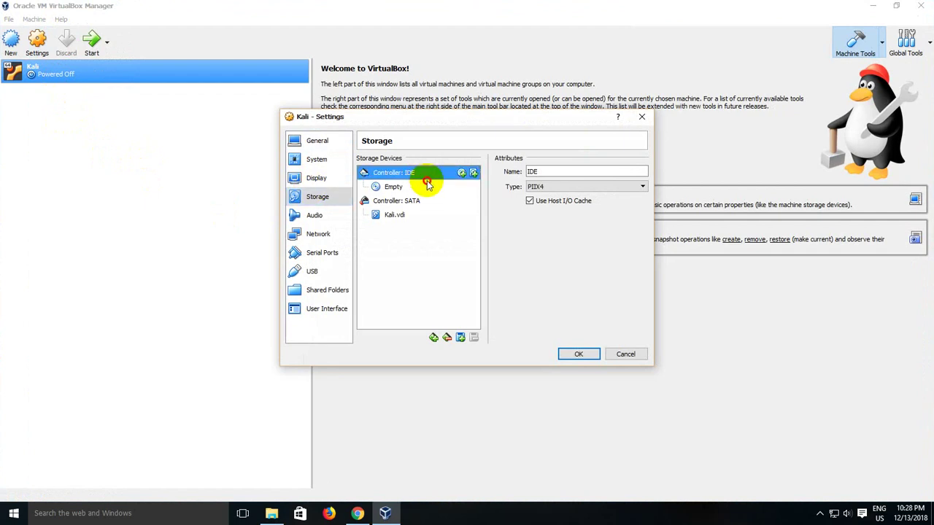
{"action": "left_click", "coordinate": [429, 187]}
{"action": "left_click", "coordinate": [426, 173]}
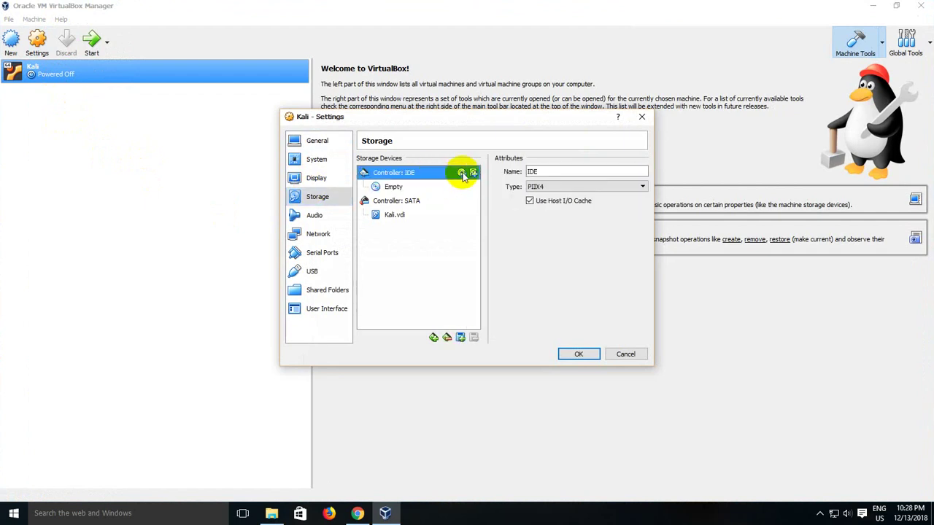
{"action": "left_click", "coordinate": [462, 174]}
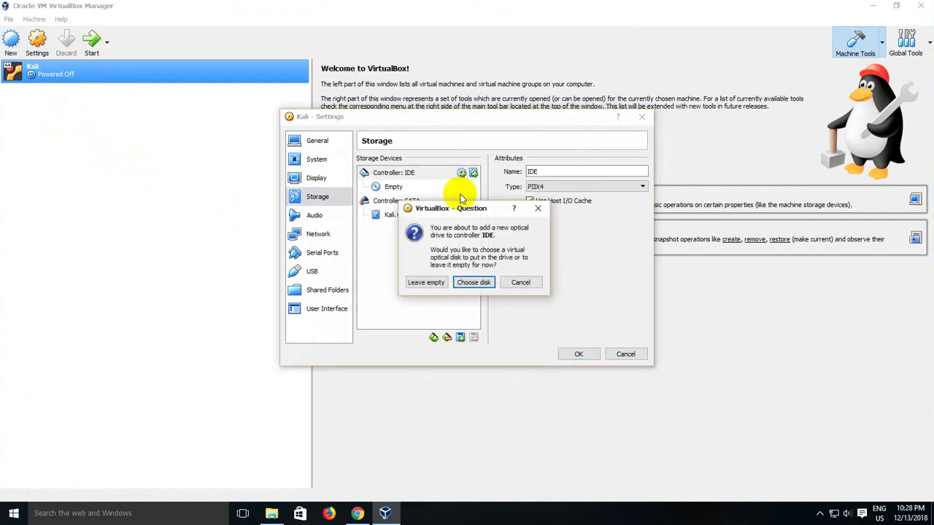
{"action": "left_click", "coordinate": [466, 281]}
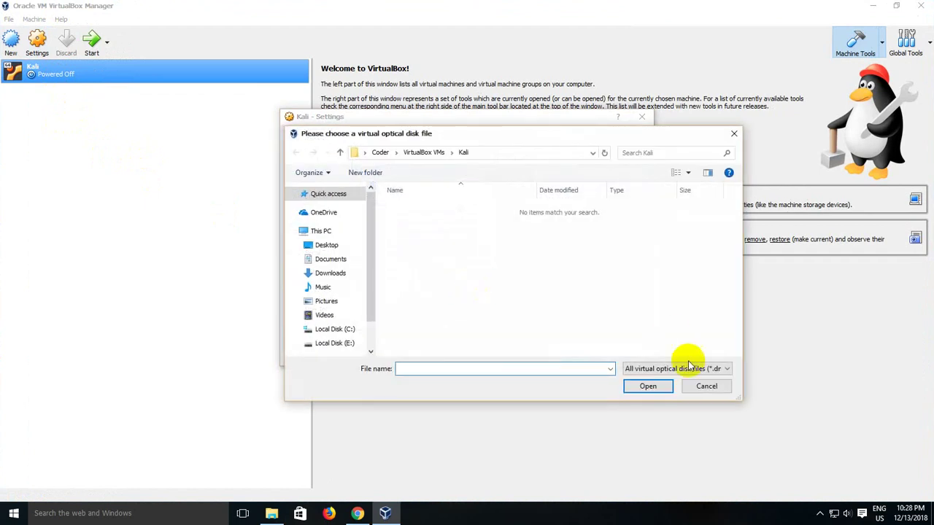
Step: Load kali-linux-2018.3-amd64.iso from the 15 -ISO And Labs folder on E: and save the settings
{"action": "left_click", "coordinate": [688, 365]}
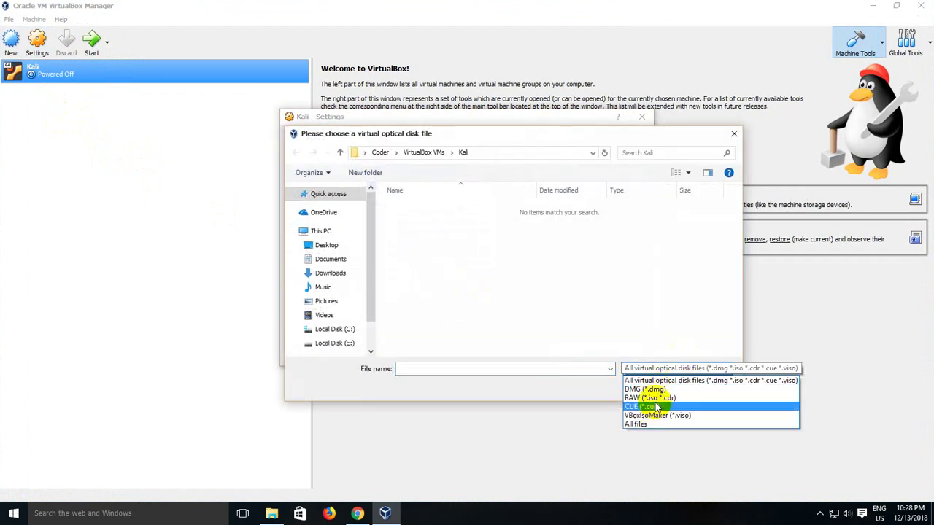
{"action": "left_click", "coordinate": [650, 397]}
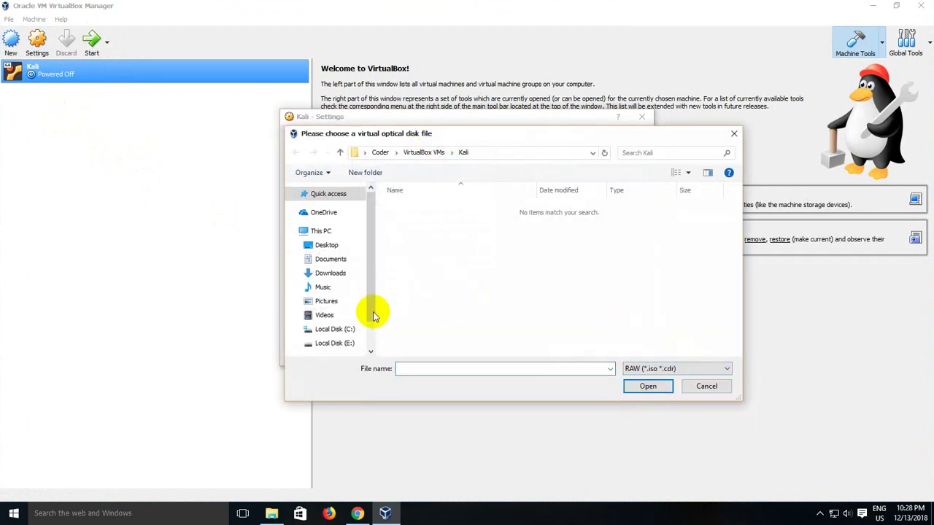
{"action": "scroll", "coordinate": [372, 315], "scroll_direction": "down", "scroll_amount": 1}
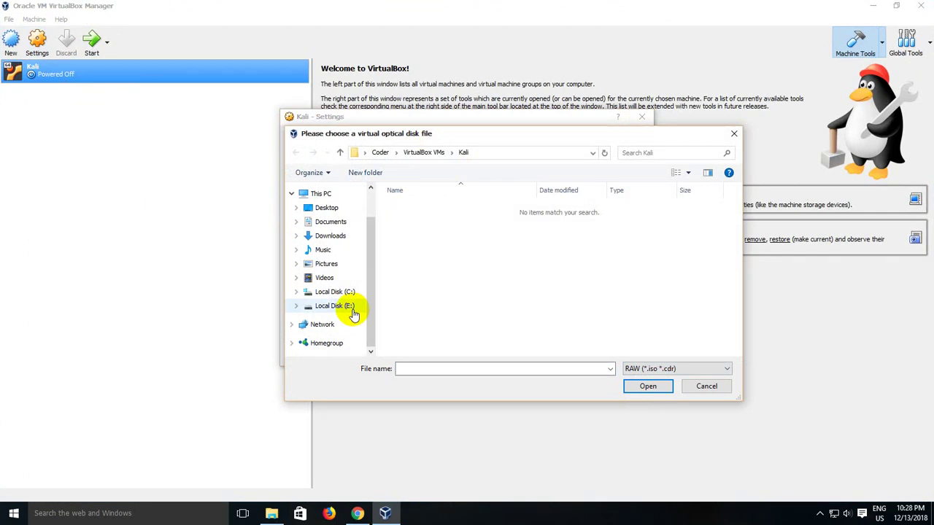
{"action": "left_click", "coordinate": [352, 308]}
{"action": "scroll", "coordinate": [500, 309], "scroll_direction": "down", "scroll_amount": 4}
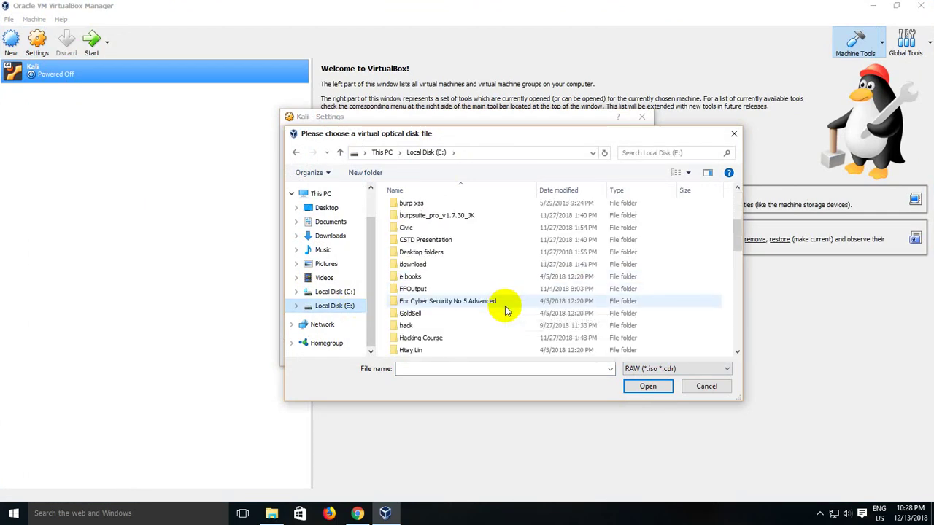
{"action": "scroll", "coordinate": [507, 310], "scroll_direction": "down", "scroll_amount": 3}
{"action": "scroll", "coordinate": [507, 310], "scroll_direction": "down", "scroll_amount": 2}
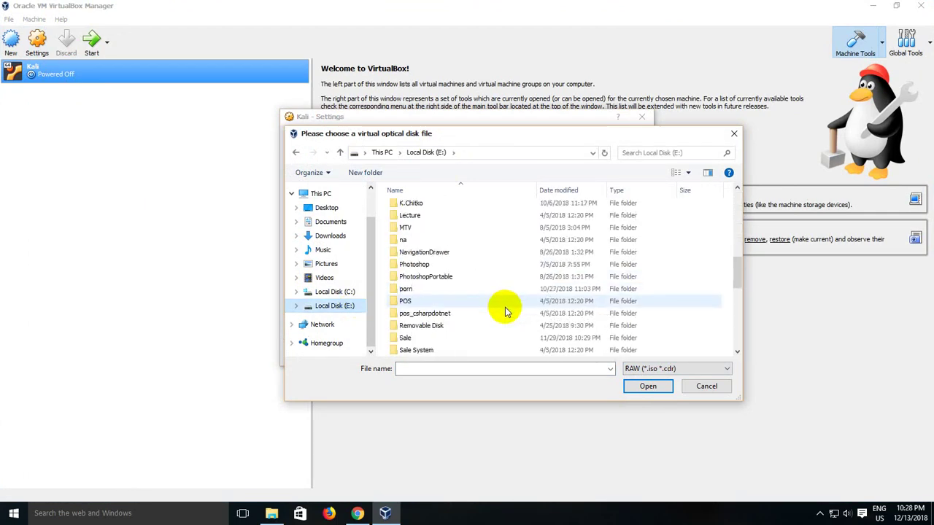
{"action": "scroll", "coordinate": [507, 311], "scroll_direction": "down", "scroll_amount": 4}
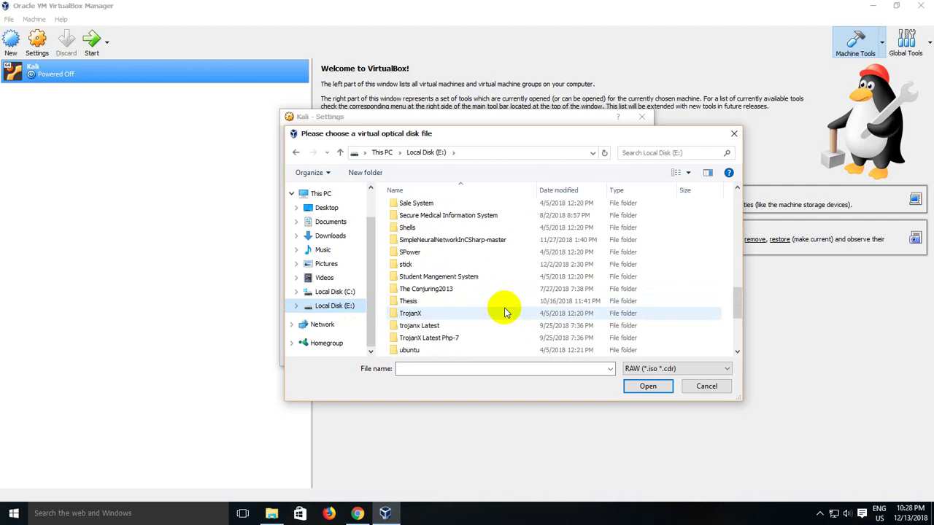
{"action": "scroll", "coordinate": [507, 310], "scroll_direction": "down", "scroll_amount": 1}
{"action": "scroll", "coordinate": [506, 312], "scroll_direction": "up", "scroll_amount": 1}
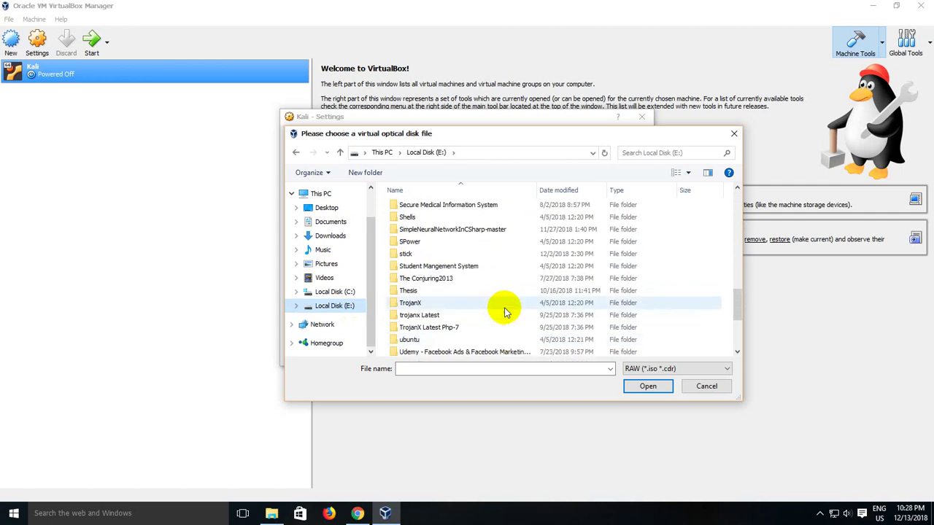
{"action": "scroll", "coordinate": [504, 310], "scroll_direction": "up", "scroll_amount": 1}
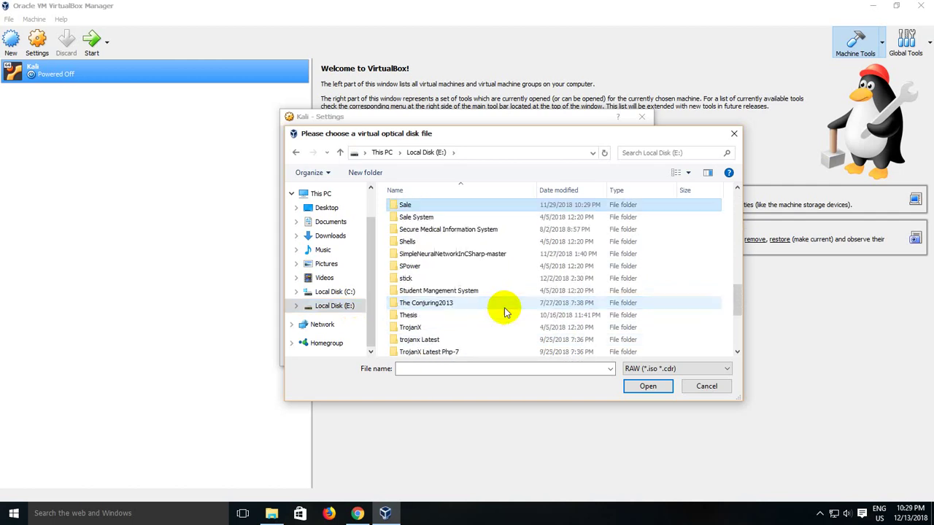
{"action": "double_click", "coordinate": [407, 205]}
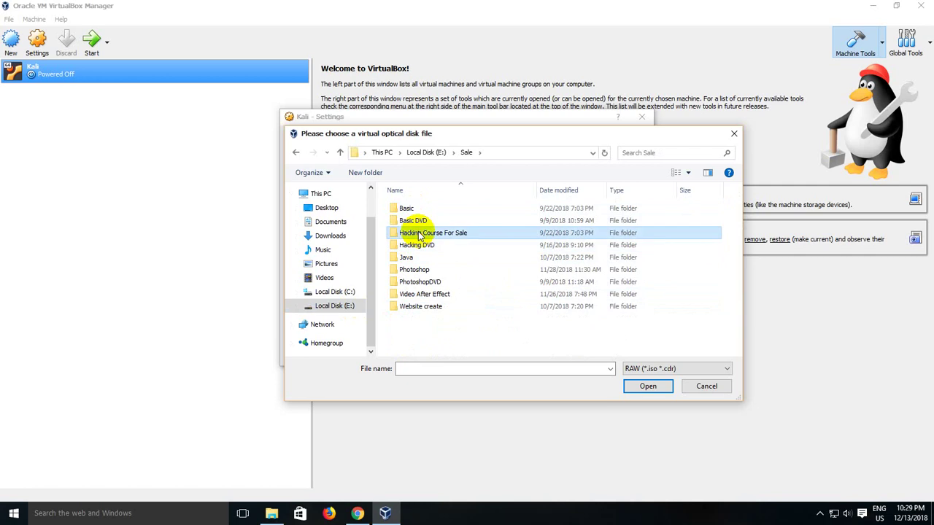
{"action": "double_click", "coordinate": [420, 234]}
{"action": "scroll", "coordinate": [445, 302], "scroll_direction": "down", "scroll_amount": 2}
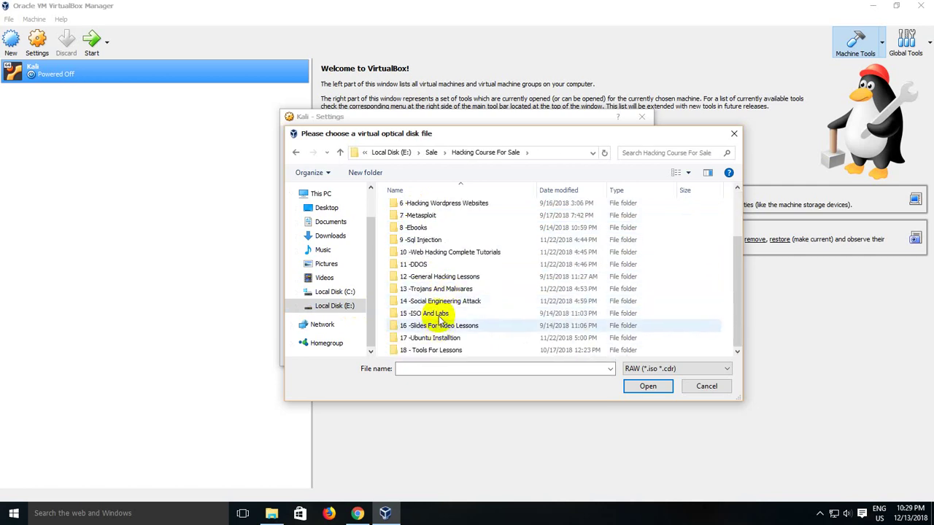
{"action": "double_click", "coordinate": [414, 313]}
{"action": "double_click", "coordinate": [421, 210]}
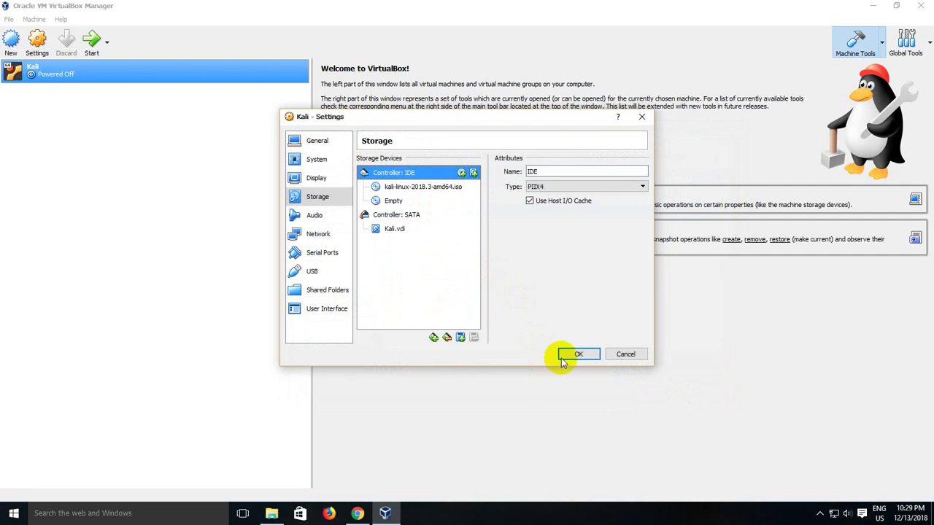
{"action": "left_click", "coordinate": [571, 355]}
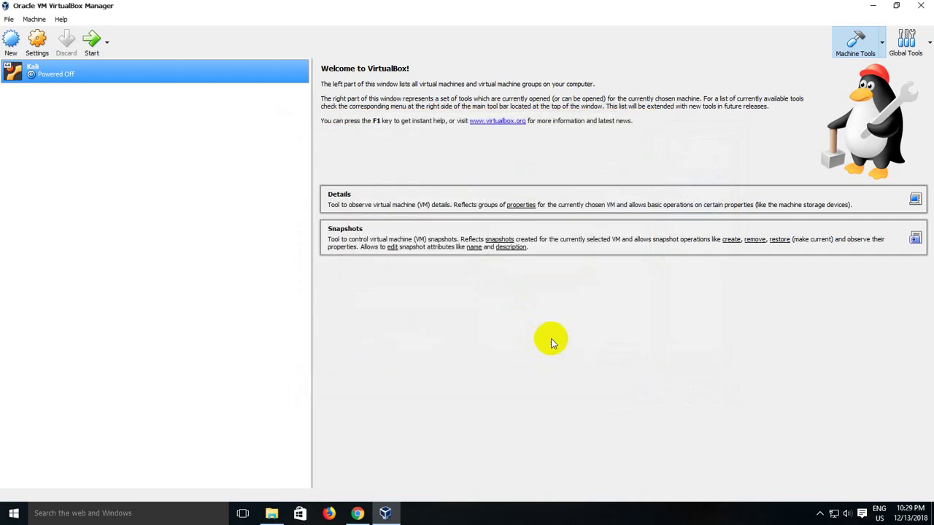
Step: Start the Kali VM and select Graphical install from its boot menu
{"action": "left_click", "coordinate": [91, 42]}
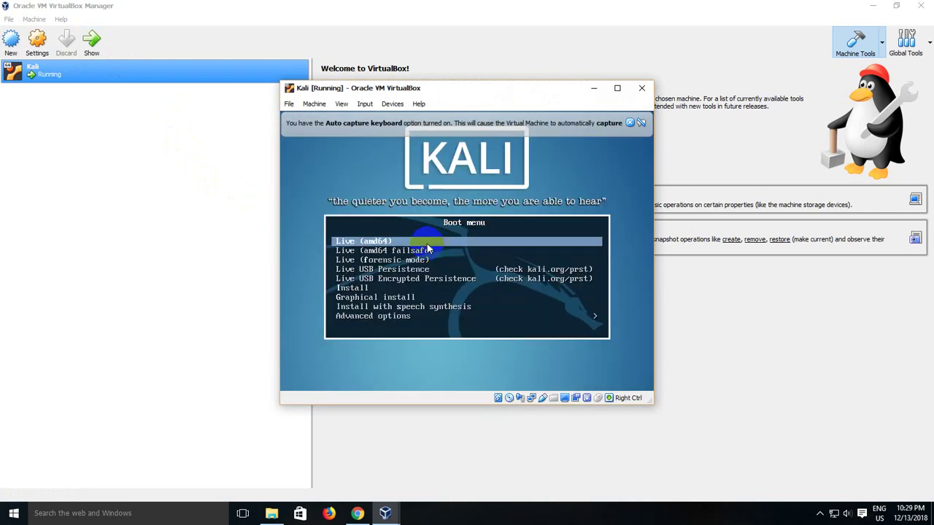
{"action": "left_click", "coordinate": [428, 250]}
{"action": "left_click", "coordinate": [489, 318]}
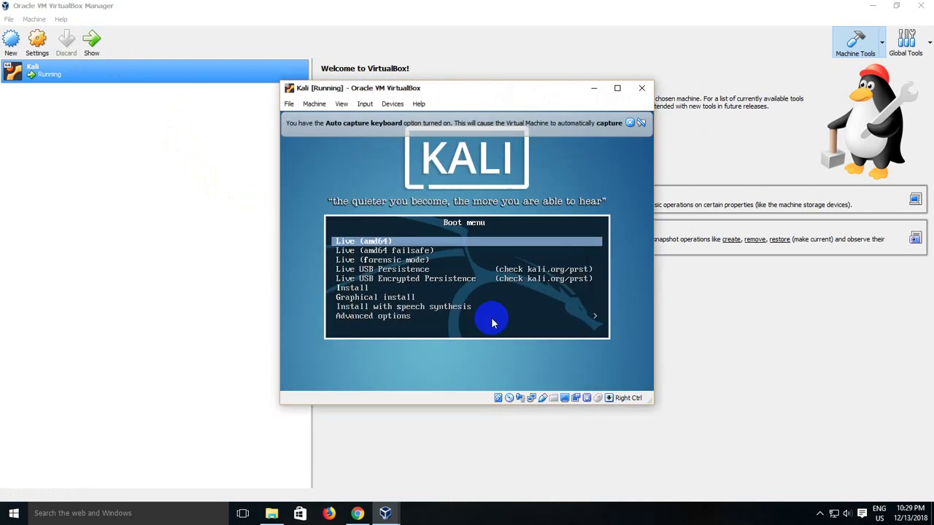
{"action": "key", "text": "Down"}
{"action": "key", "text": "Down"}
{"action": "key", "text": "Down"}
{"action": "key", "text": "Down"}
{"action": "key", "text": "Down"}
{"action": "key", "text": "Down"}
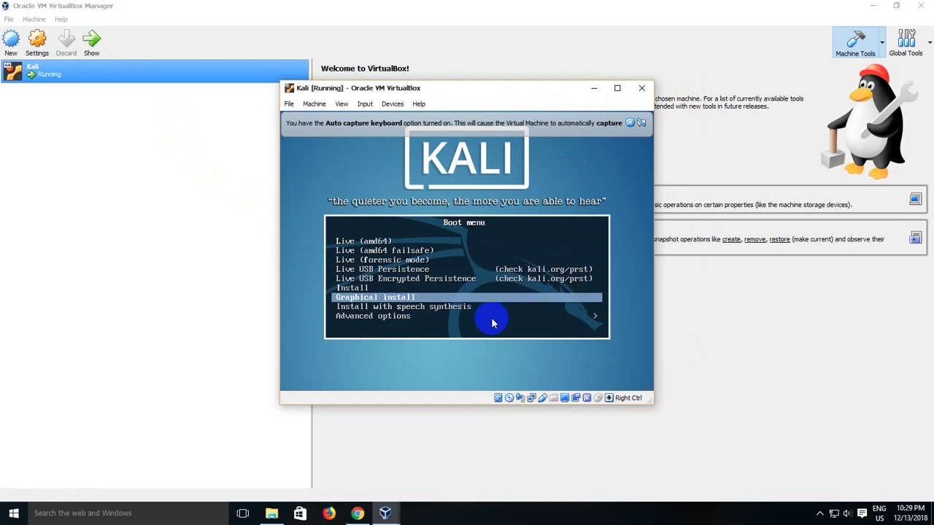
{"action": "key", "text": "Return"}
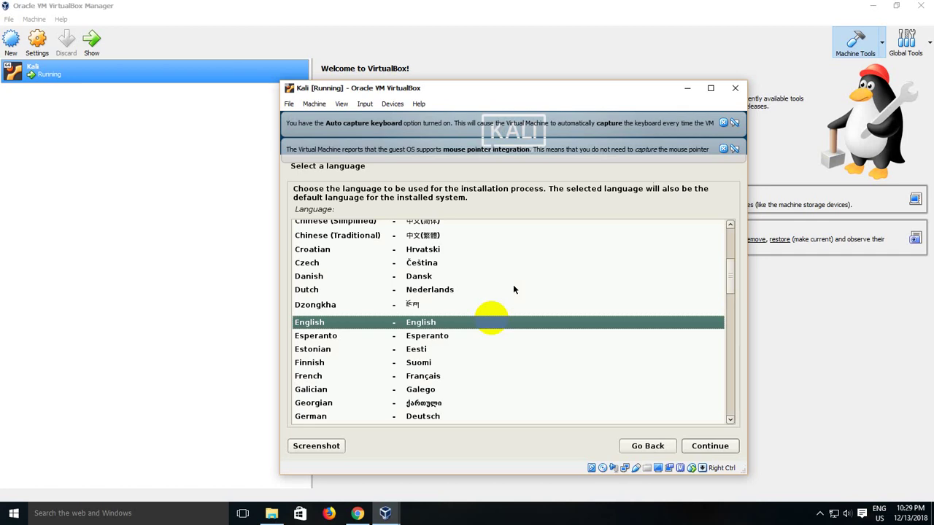
Step: Accept English, the default location and American English keymap, and dismiss both VirtualBox notices
{"action": "key", "text": "Return"}
{"action": "key", "text": "Return"}
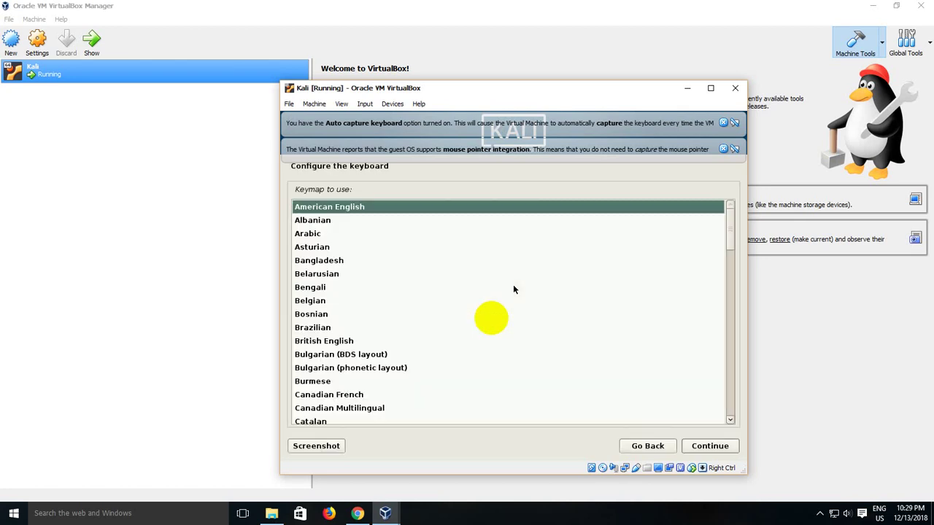
{"action": "key", "text": "Return"}
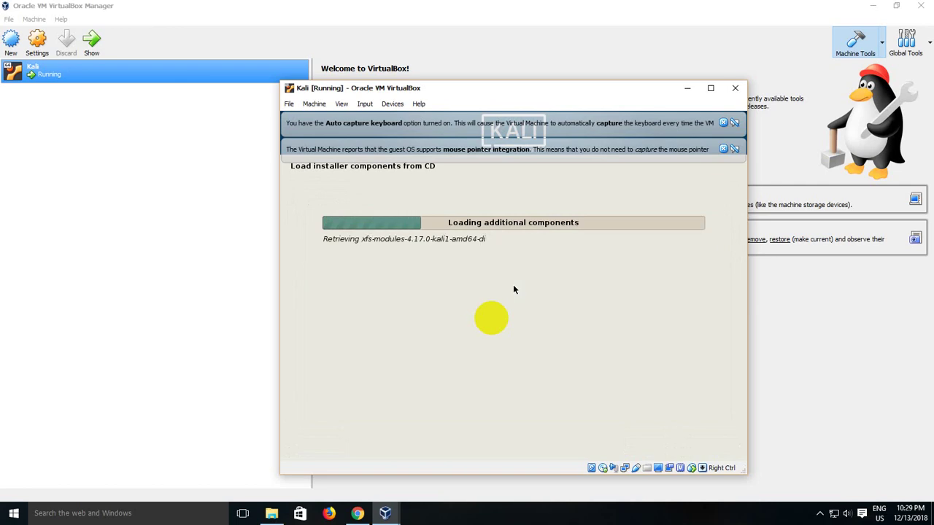
{"action": "left_click", "coordinate": [722, 149]}
{"action": "left_click", "coordinate": [723, 124]}
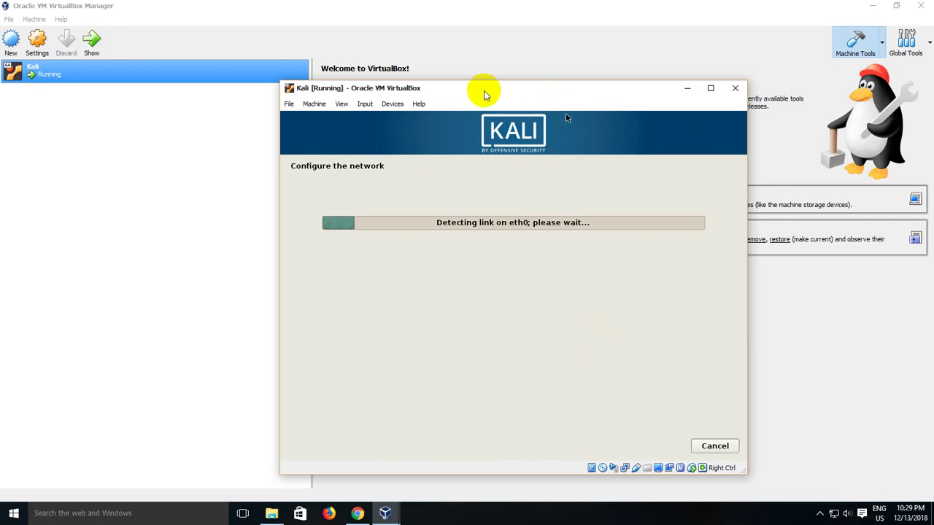
{"action": "left_click_drag", "start_coordinate": [483, 90], "coordinate": [471, 87]}
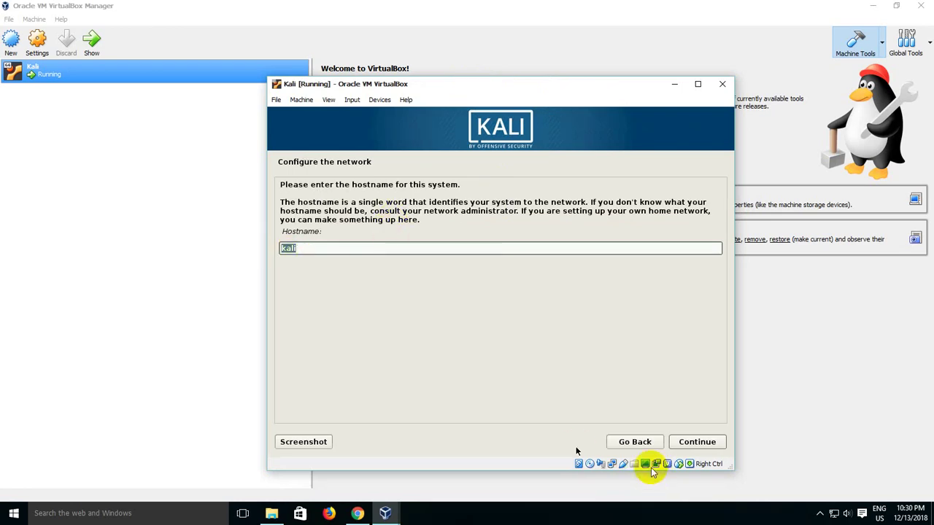
Step: Keep kali as the hostname and continue with an empty domain name
{"action": "left_click", "coordinate": [680, 443]}
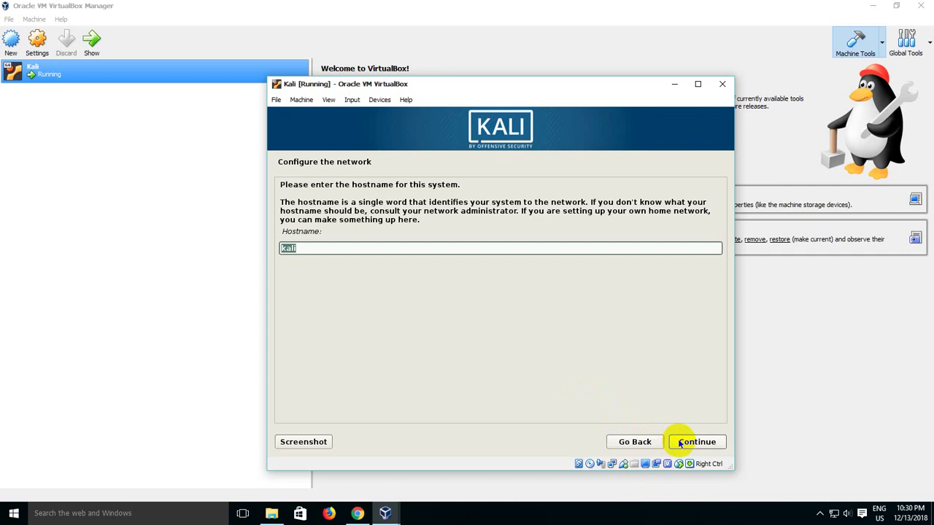
{"action": "left_click", "coordinate": [690, 442]}
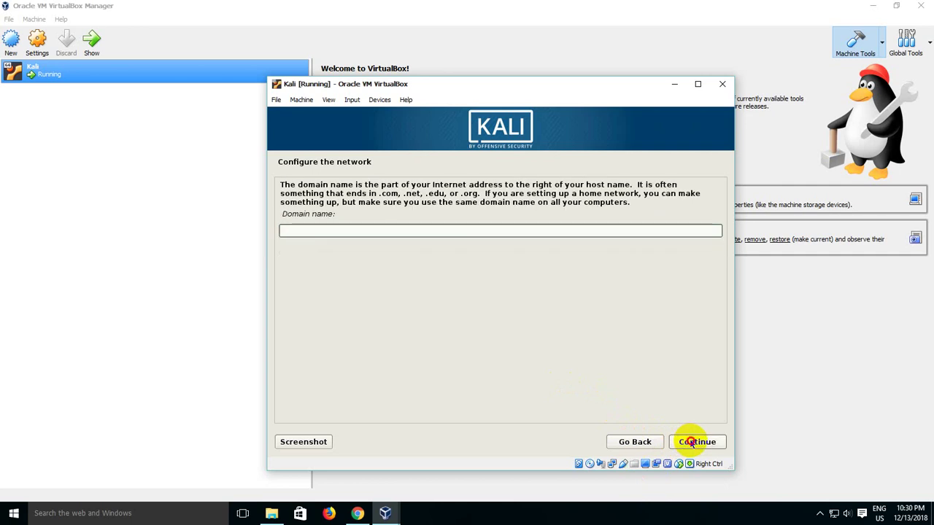
{"action": "left_click", "coordinate": [690, 442]}
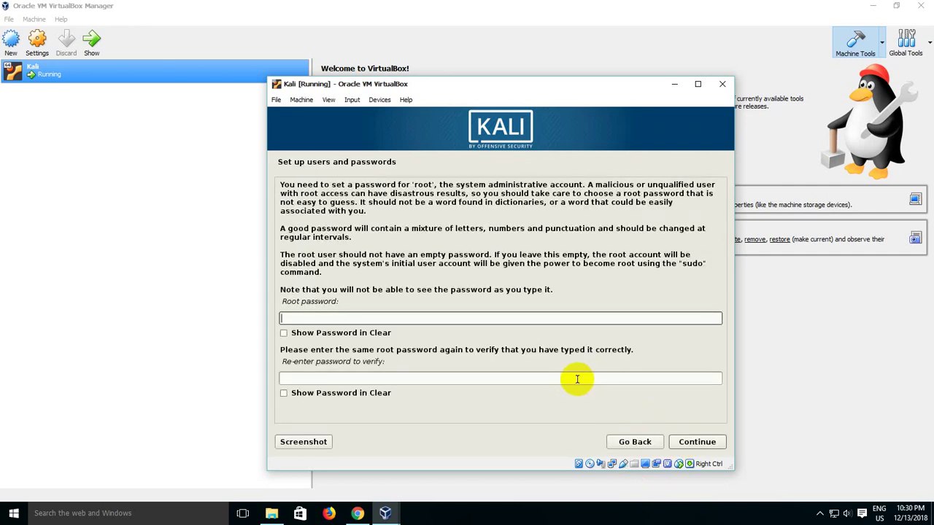
Step: Type the root password and its confirmation with Show Password in Clear ticked, and continue
{"action": "type", "text": "toor"}
{"action": "key", "text": "Tab"}
{"action": "key", "text": "space"}
{"action": "key", "text": "Tab"}
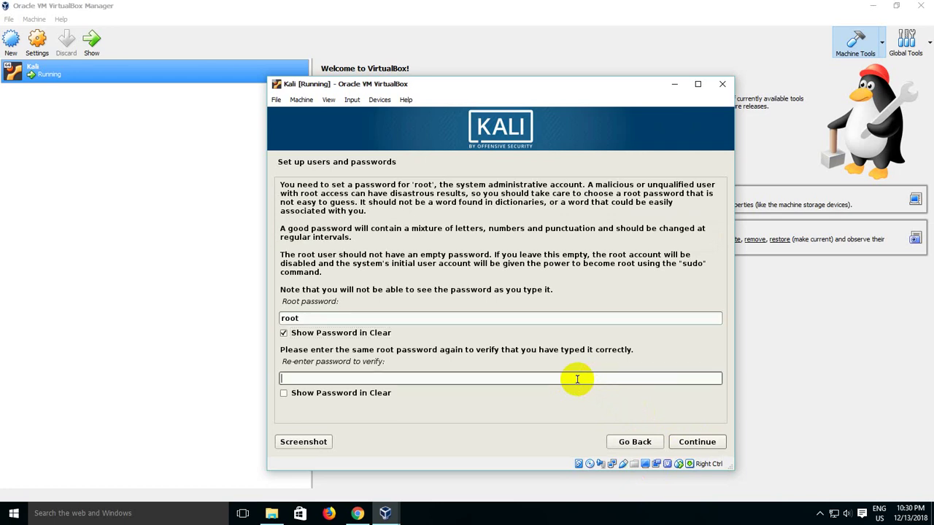
{"action": "type", "text": "root"}
{"action": "key", "text": "Tab"}
{"action": "key", "text": "space"}
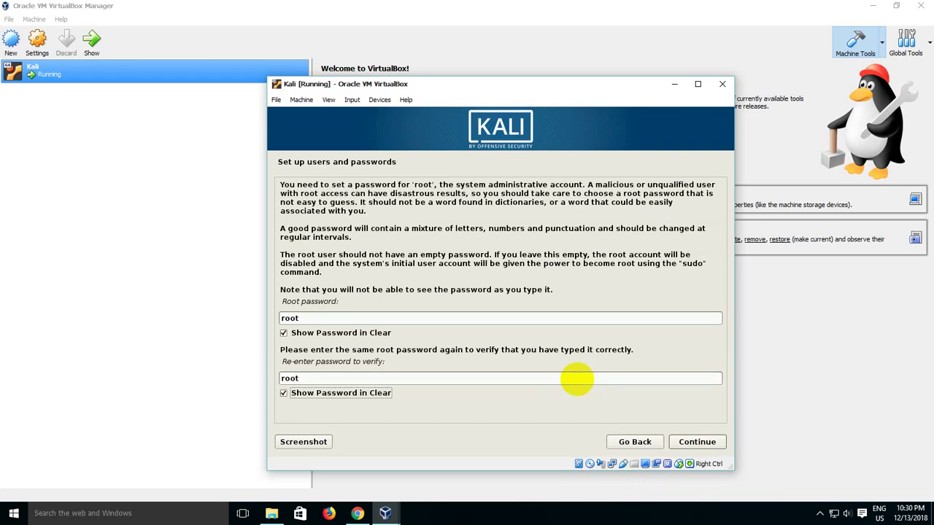
{"action": "key", "text": "Return"}
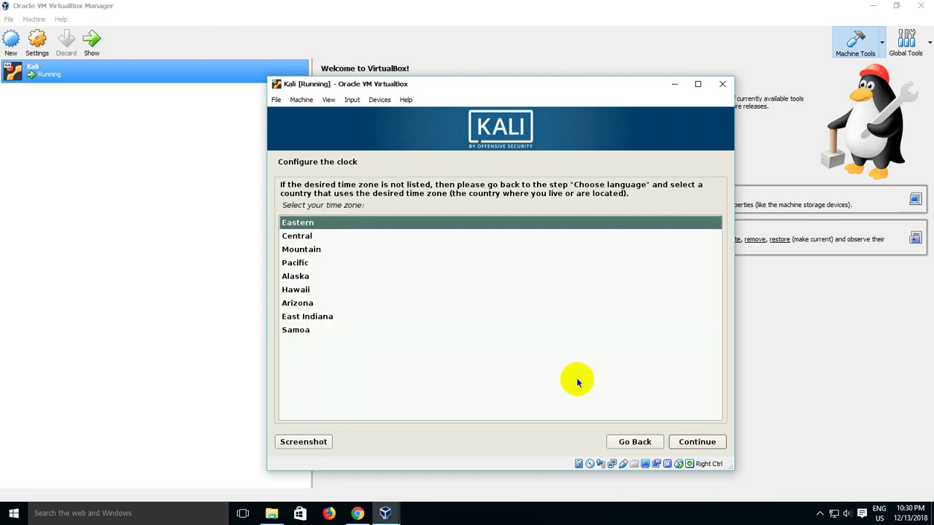
Step: Accept Eastern time, then guided-partition the 32.2 GB VBOX disk as all files in one partition
{"action": "key", "text": "Return"}
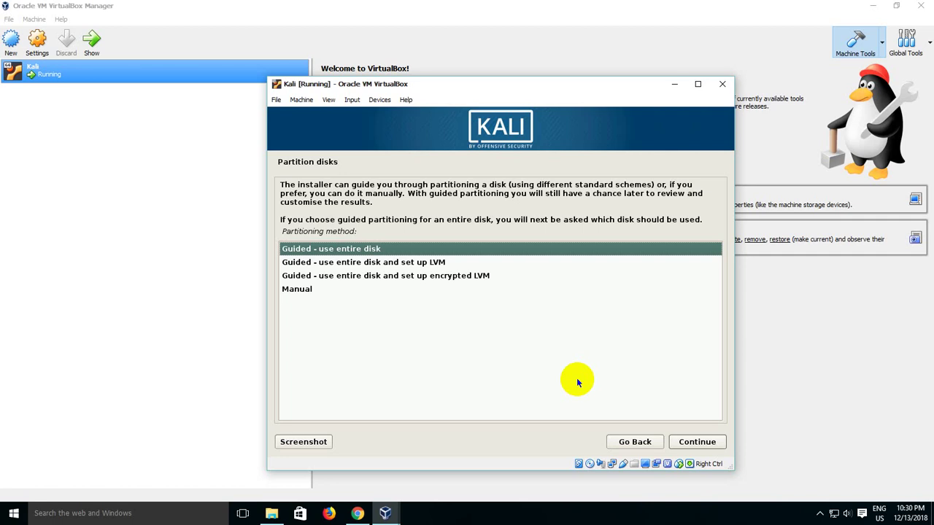
{"action": "key", "text": "Return"}
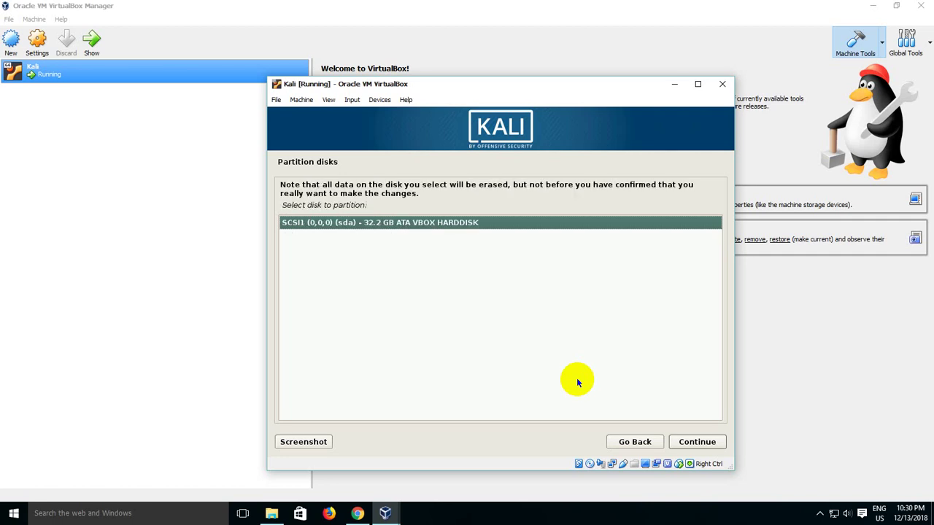
{"action": "key", "text": "Return"}
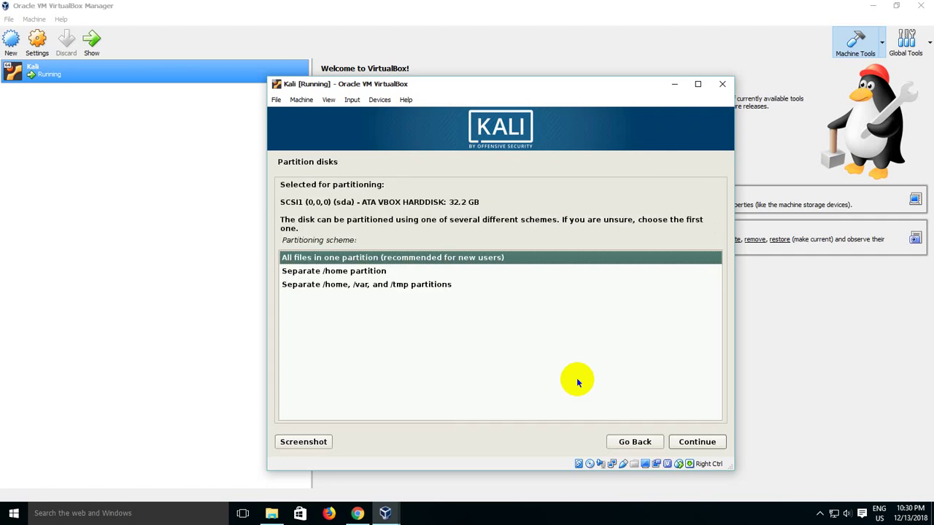
{"action": "key", "text": "Down"}
{"action": "key", "text": "Down"}
{"action": "key", "text": "Up"}
{"action": "key", "text": "Up"}
{"action": "key", "text": "Down"}
{"action": "key", "text": "Down"}
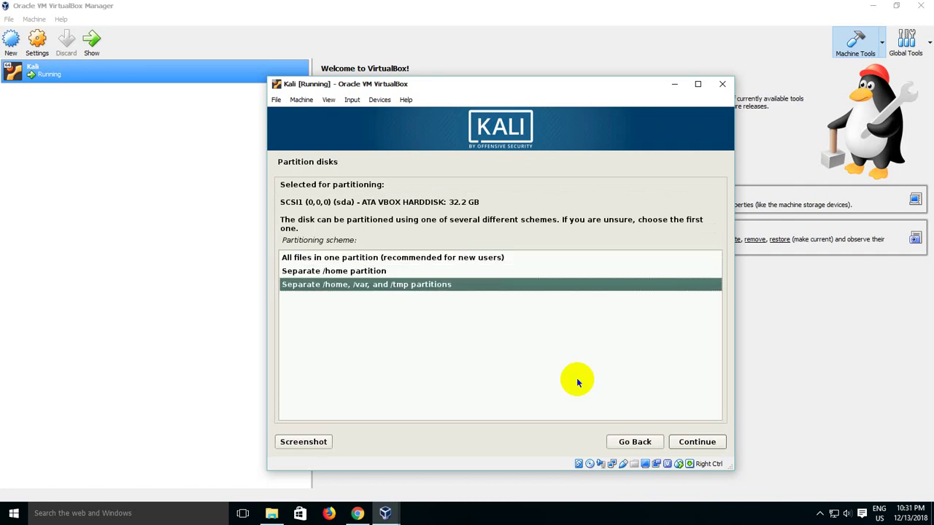
{"action": "key", "text": "Up"}
{"action": "key", "text": "Up"}
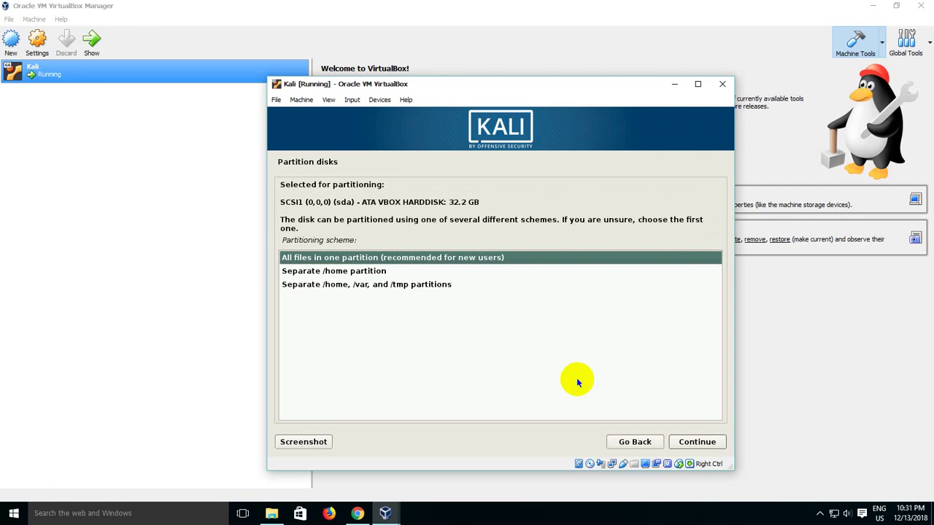
{"action": "key", "text": "Return"}
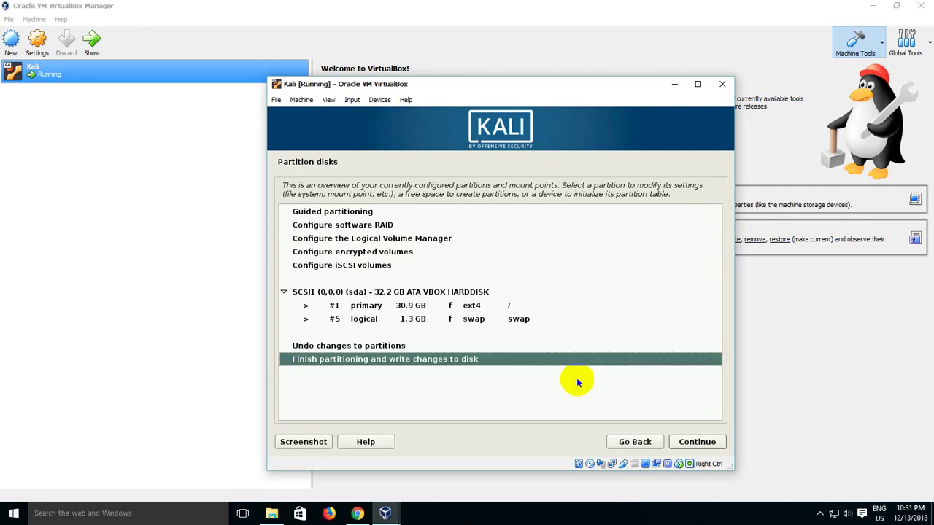
{"action": "key", "text": "Return"}
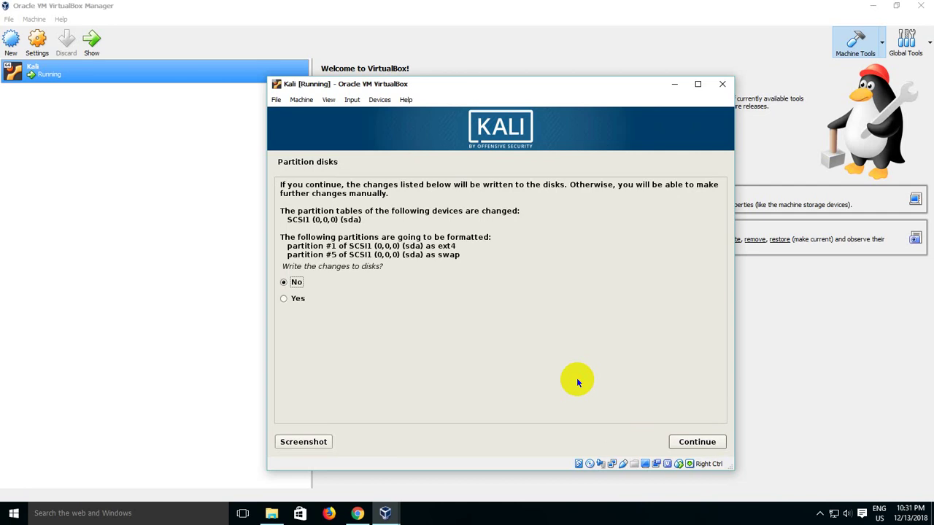
Step: Answer Yes to writing the partition changes to disk and let the system installation begin
{"action": "key", "text": "Down"}
{"action": "key", "text": "Return"}
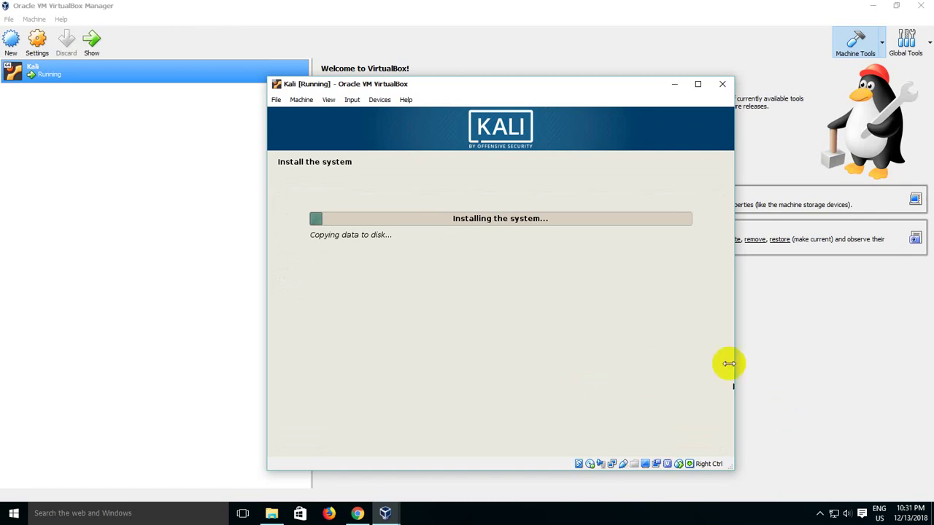
{"action": "left_click", "coordinate": [537, 98]}
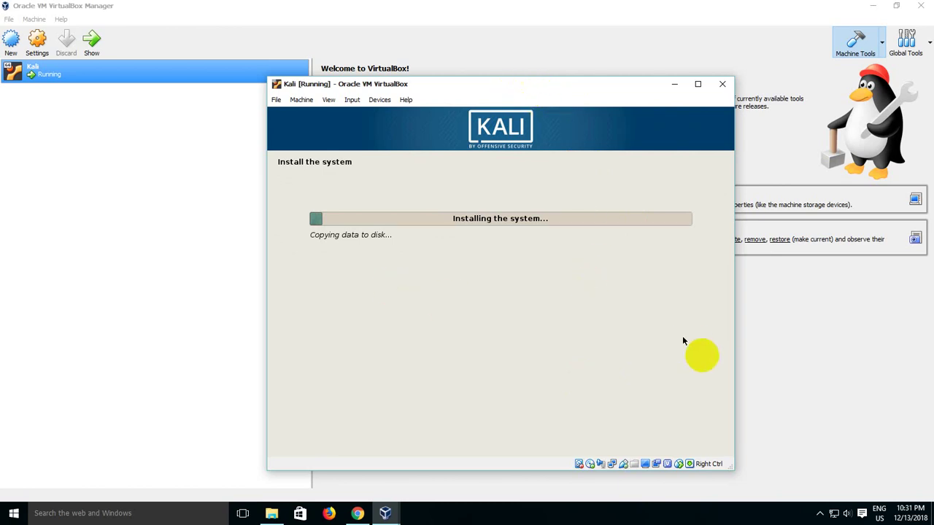